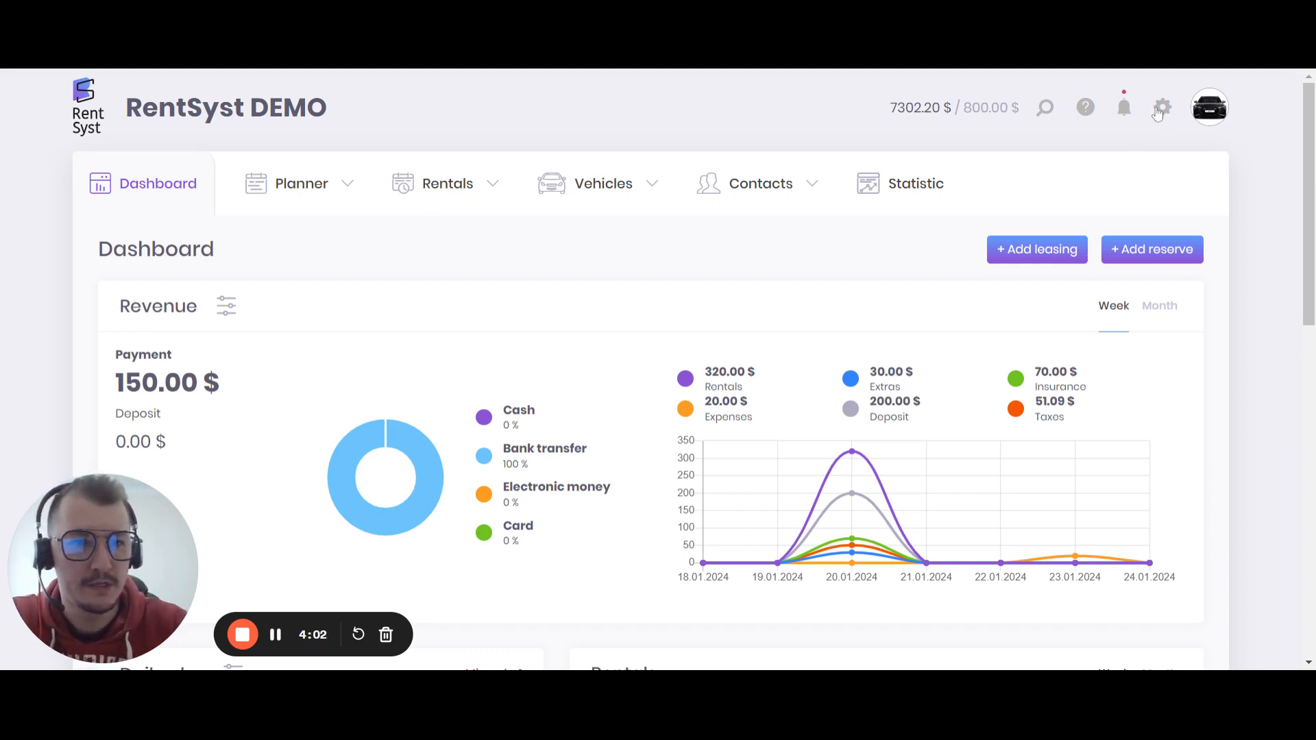
- Open the system settings and locate the Sub companies module in the advanced settings
left_click(1158, 111)
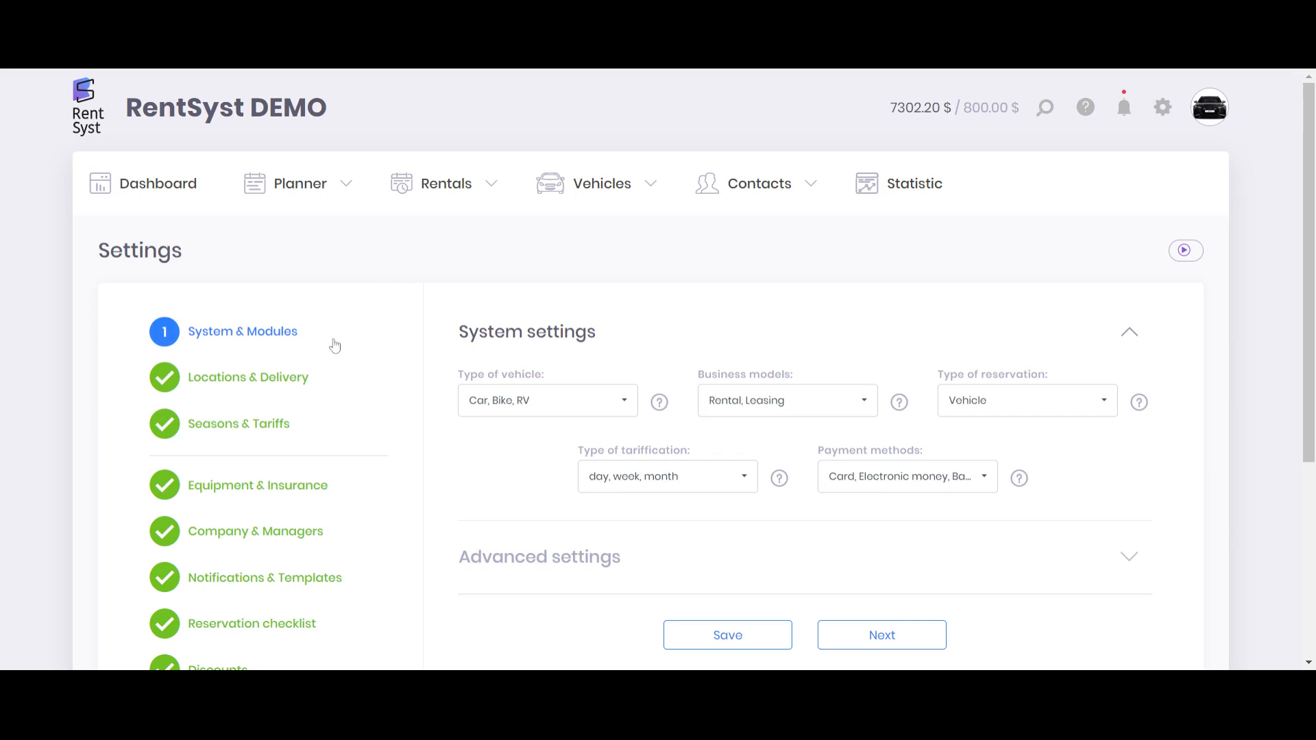
scroll(568, 384, "down", 1)
left_click(588, 473)
scroll(706, 384, "down", 10)
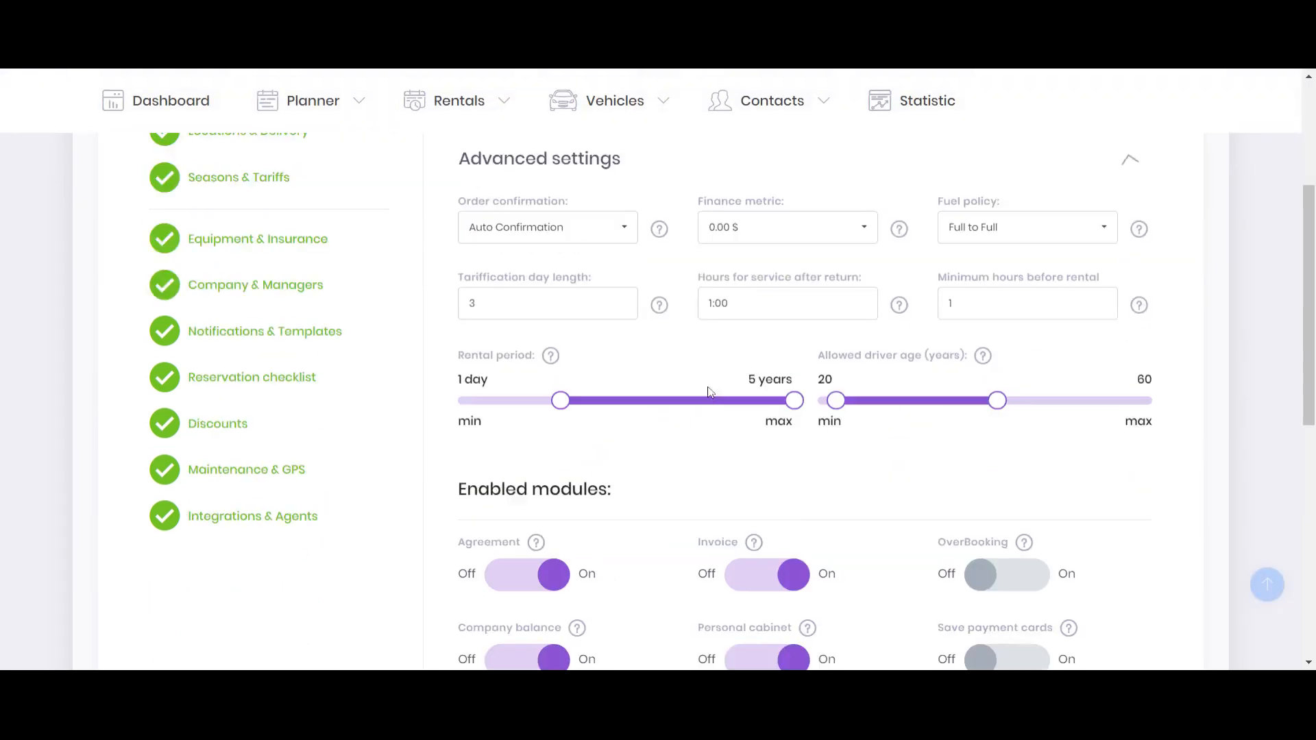
left_click_drag(714, 482, 788, 460)
left_click(725, 464)
mouse_move(800, 461)
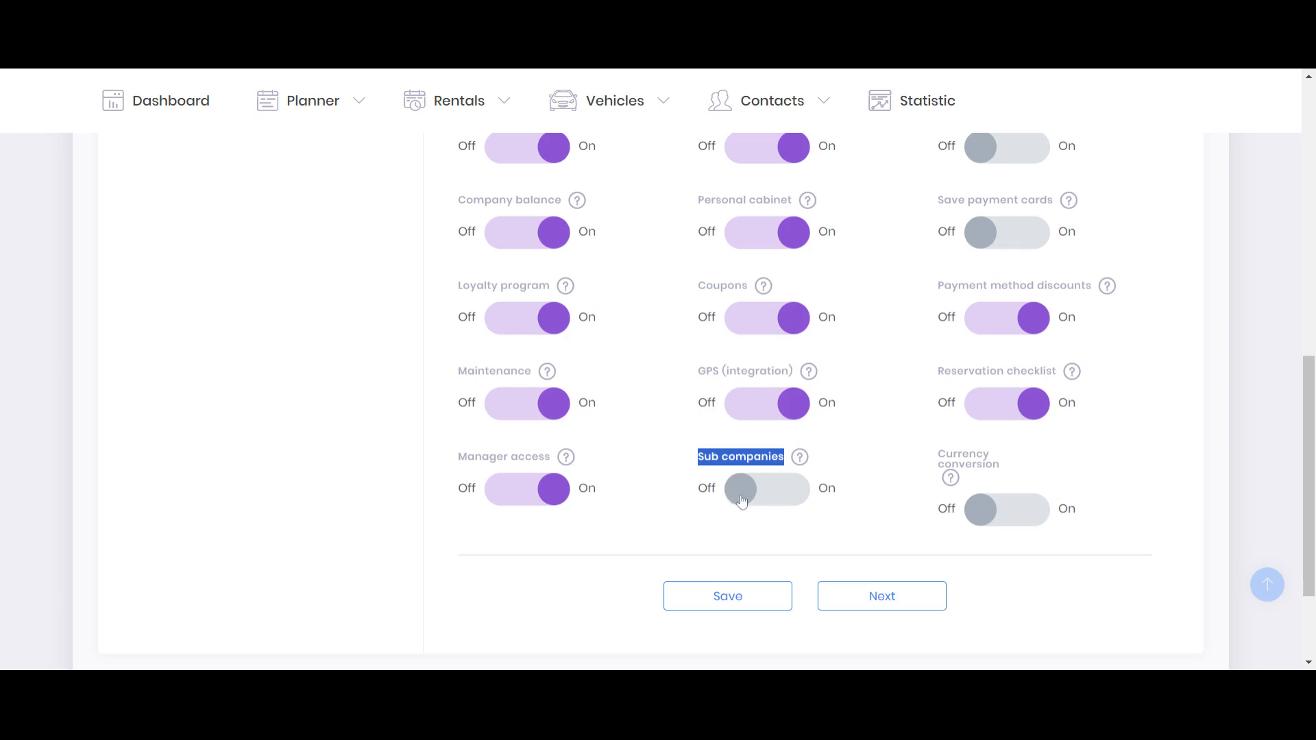
- View the Company & Managers settings with the company's profile, agreement and signature options
scroll(734, 491, "up", 6)
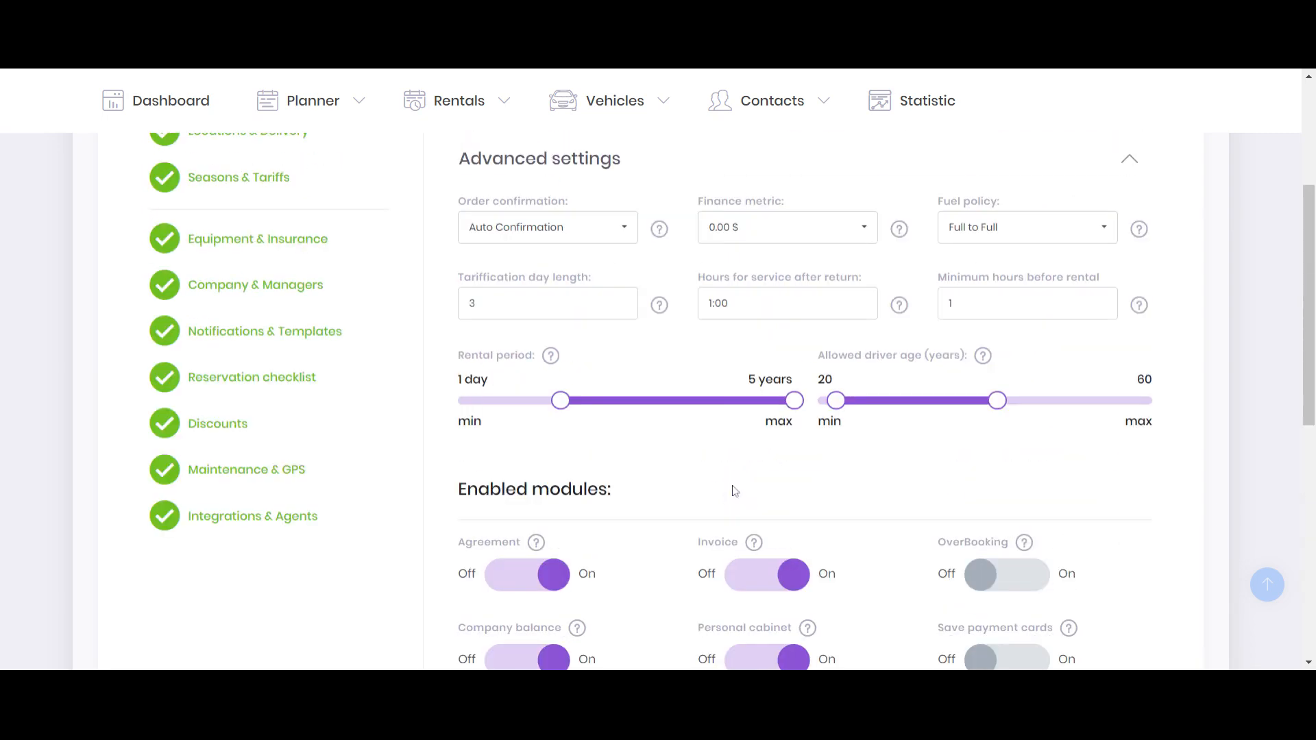
left_click(279, 293)
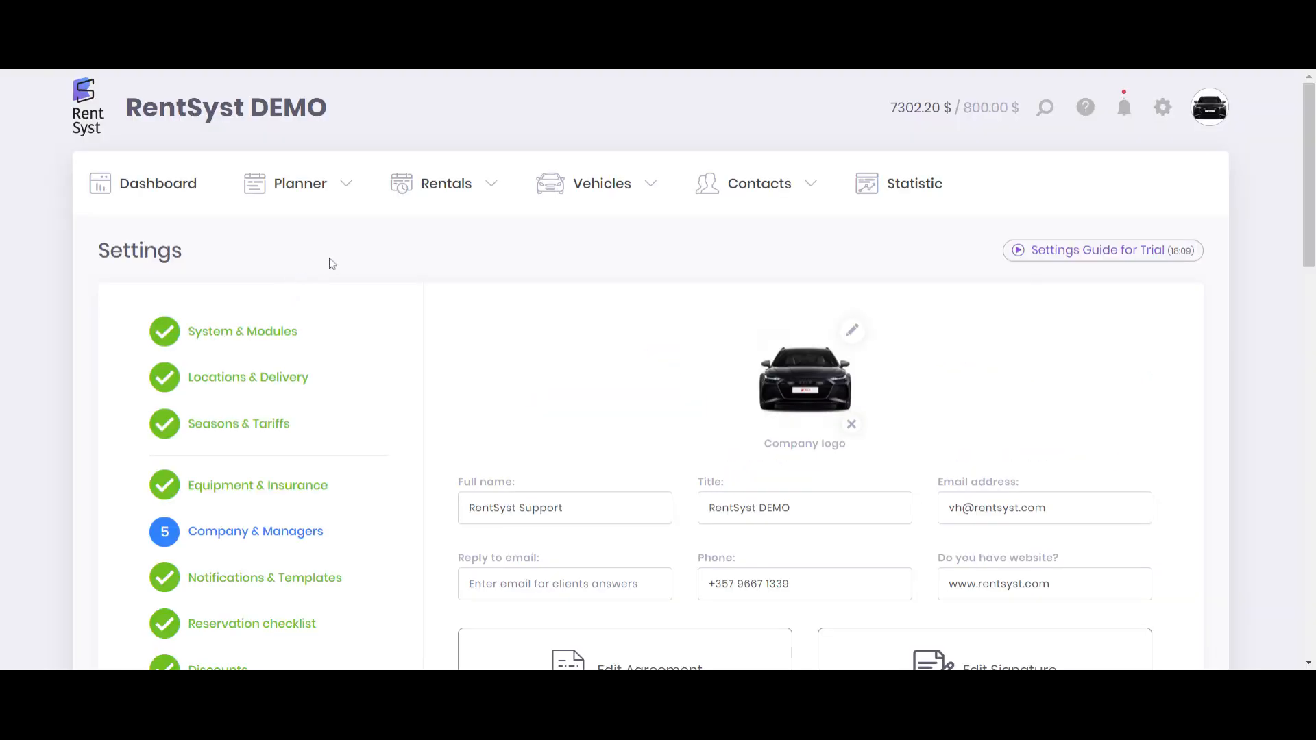
key("ctrl+minus")
scroll(382, 258, "down", 1)
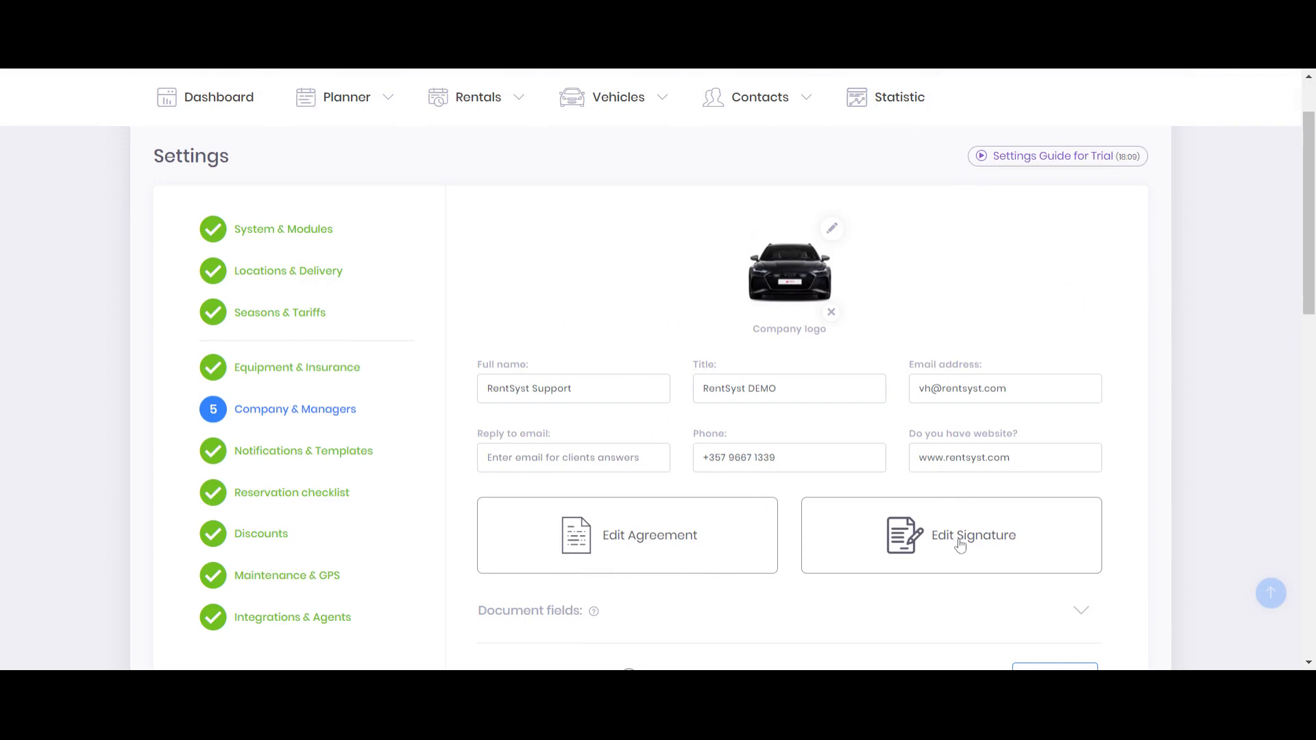
- Enable the Sub companies module in the advanced System & Modules settings and save
left_click(312, 236)
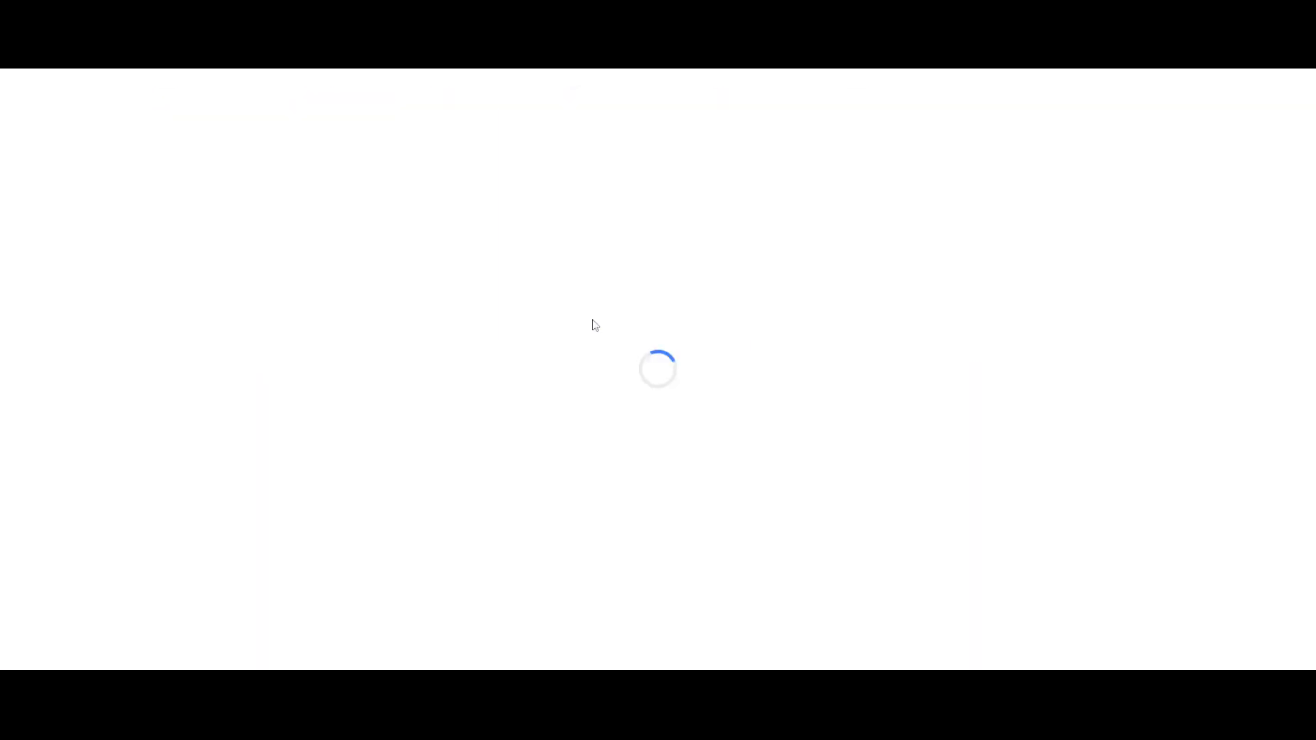
scroll(594, 327, "down", 3)
left_click(628, 370)
key("ctrl+plus")
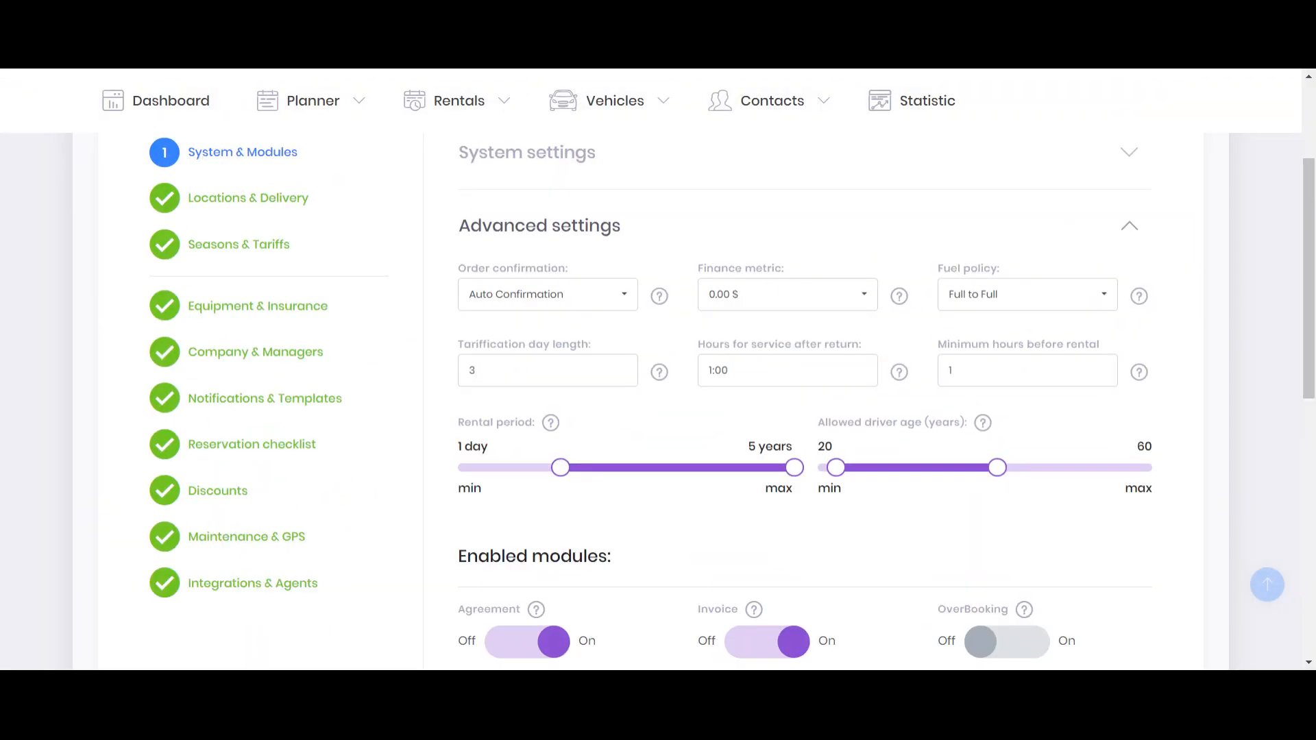
mouse_move(667, 372)
scroll(669, 373, "down", 10)
left_click(754, 346)
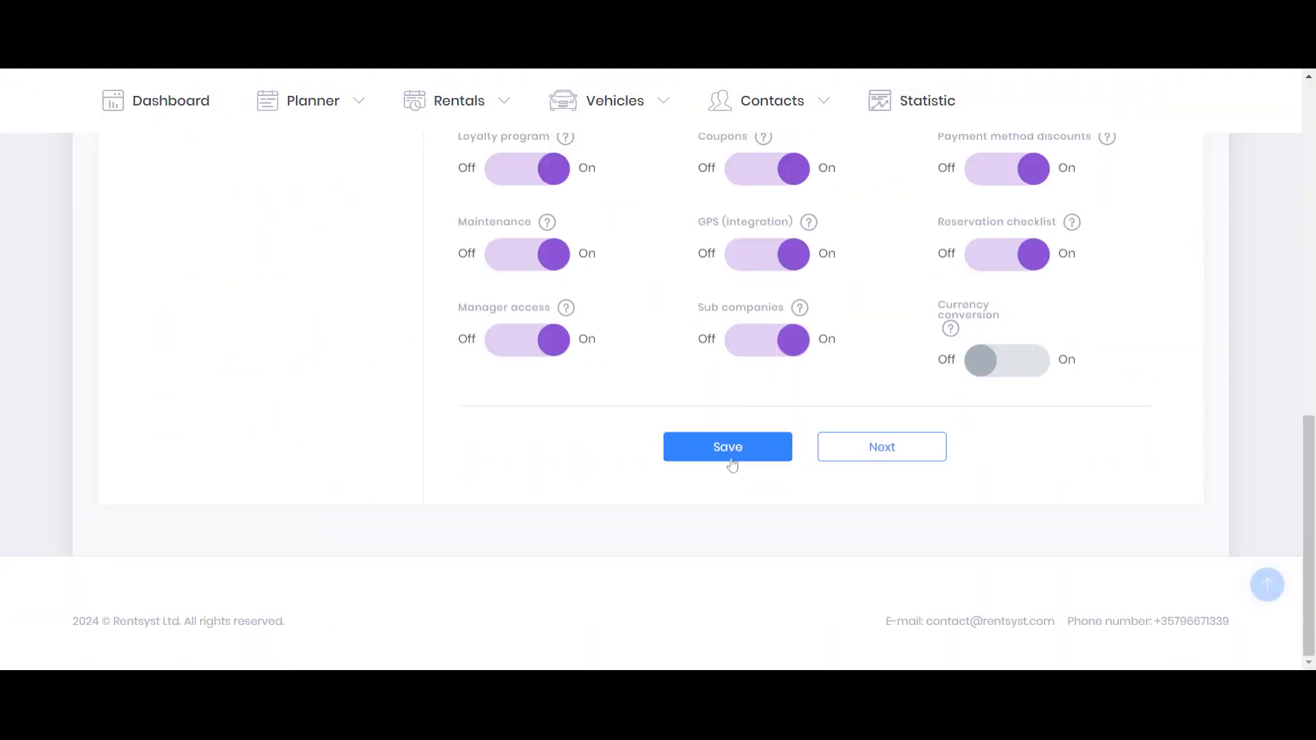
left_click(729, 452)
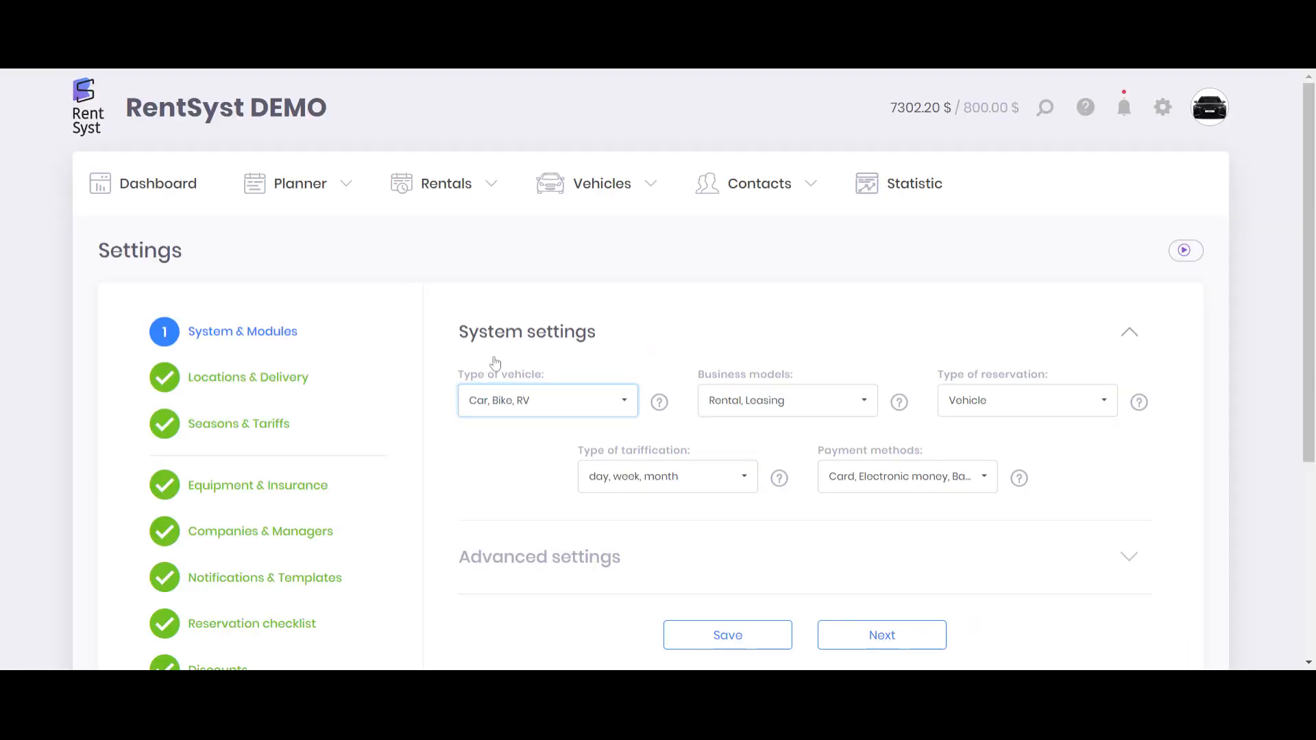
- Open the Companies & Managers settings and examine the default company's entry in the company list
left_click(260, 532)
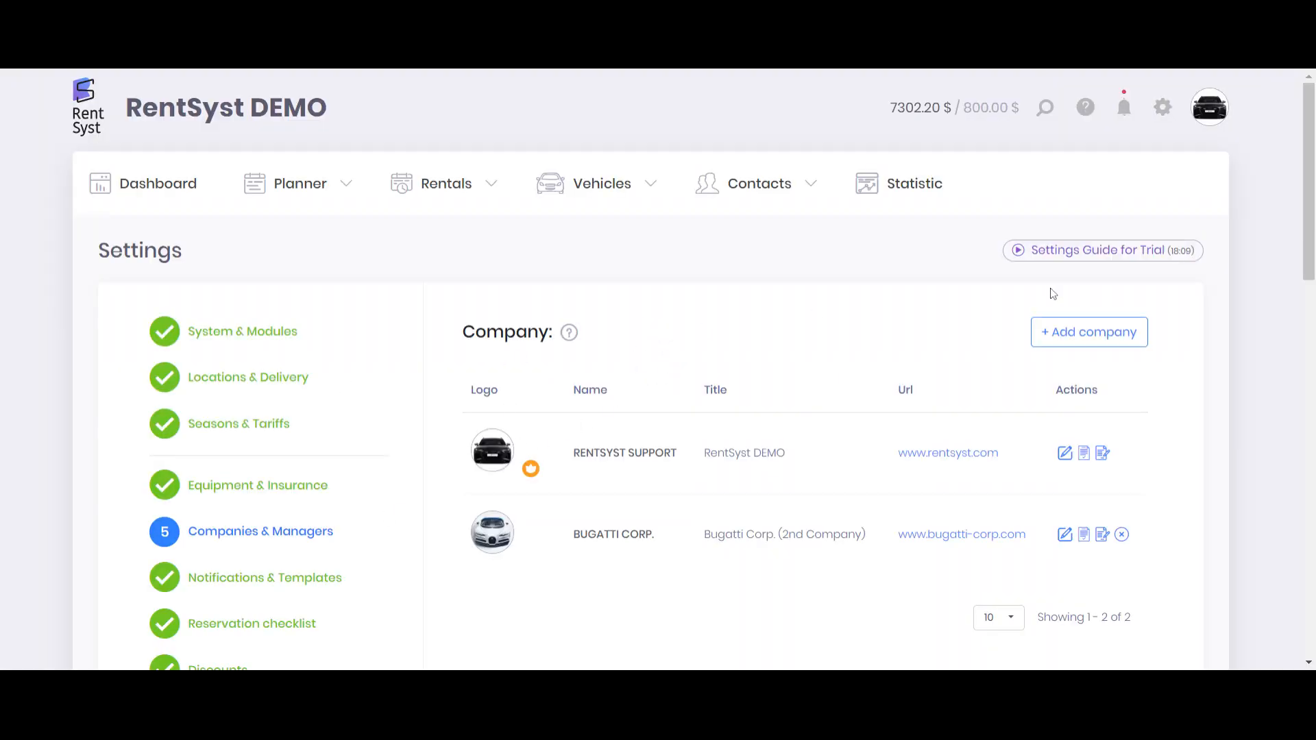
scroll(960, 292, "down", 2)
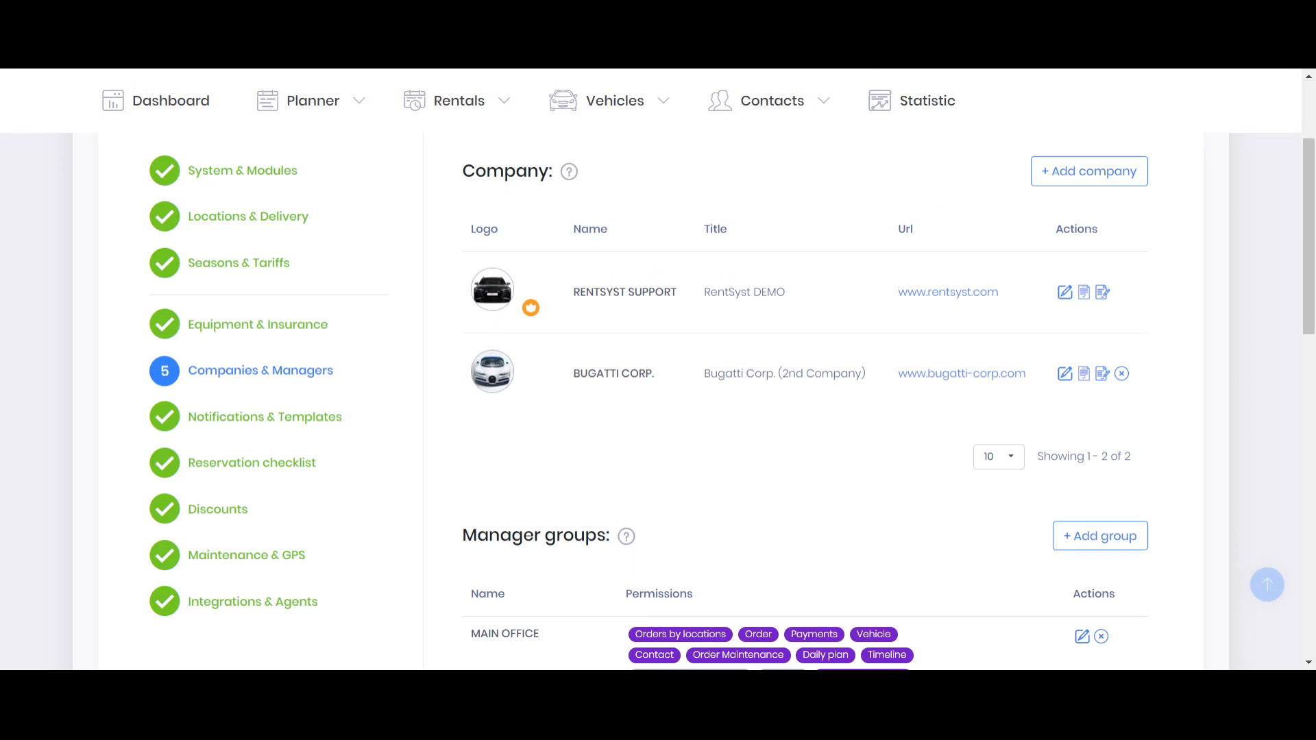
mouse_move(540, 313)
left_click_drag(575, 301, 679, 298)
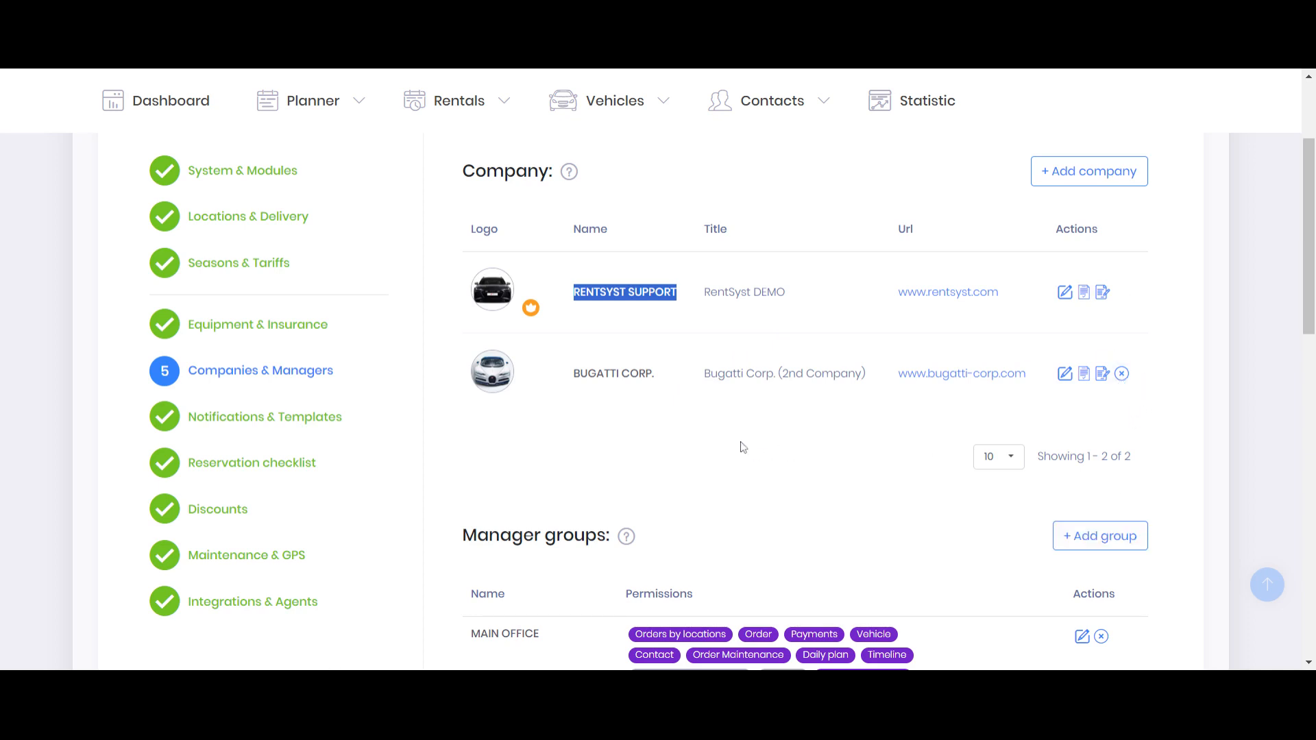
- Review the RentSyst Support company's profile and document fields, and close it without changes
left_click(1064, 292)
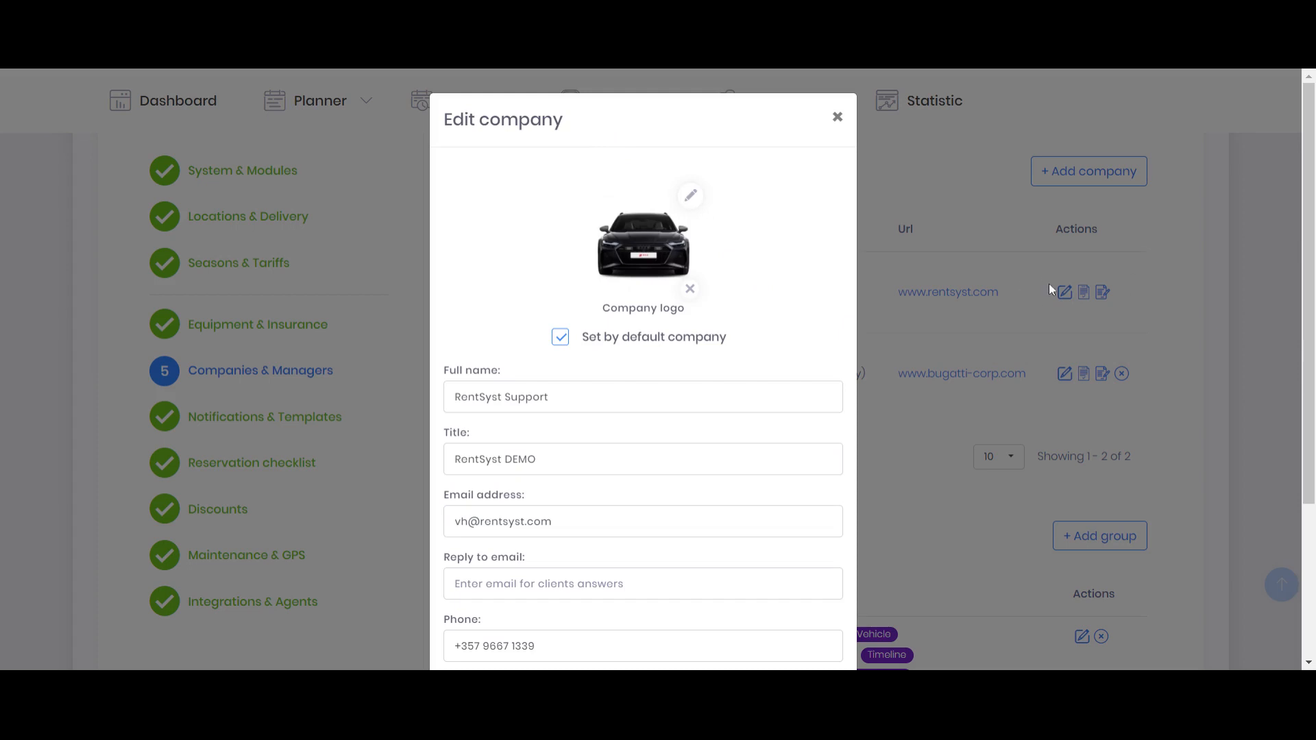
left_click_drag(445, 122, 565, 127)
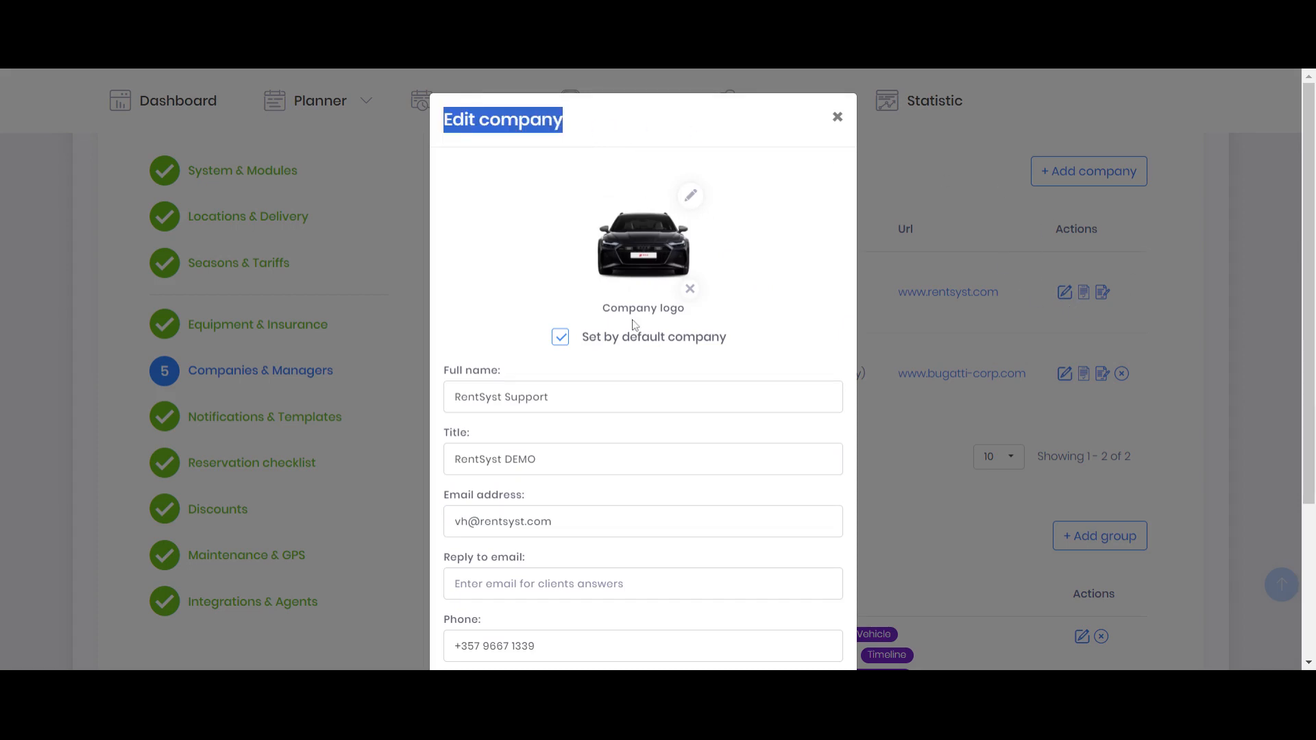
scroll(634, 326, "down", 2)
scroll(551, 579, "up", 2)
scroll(629, 476, "down", 3)
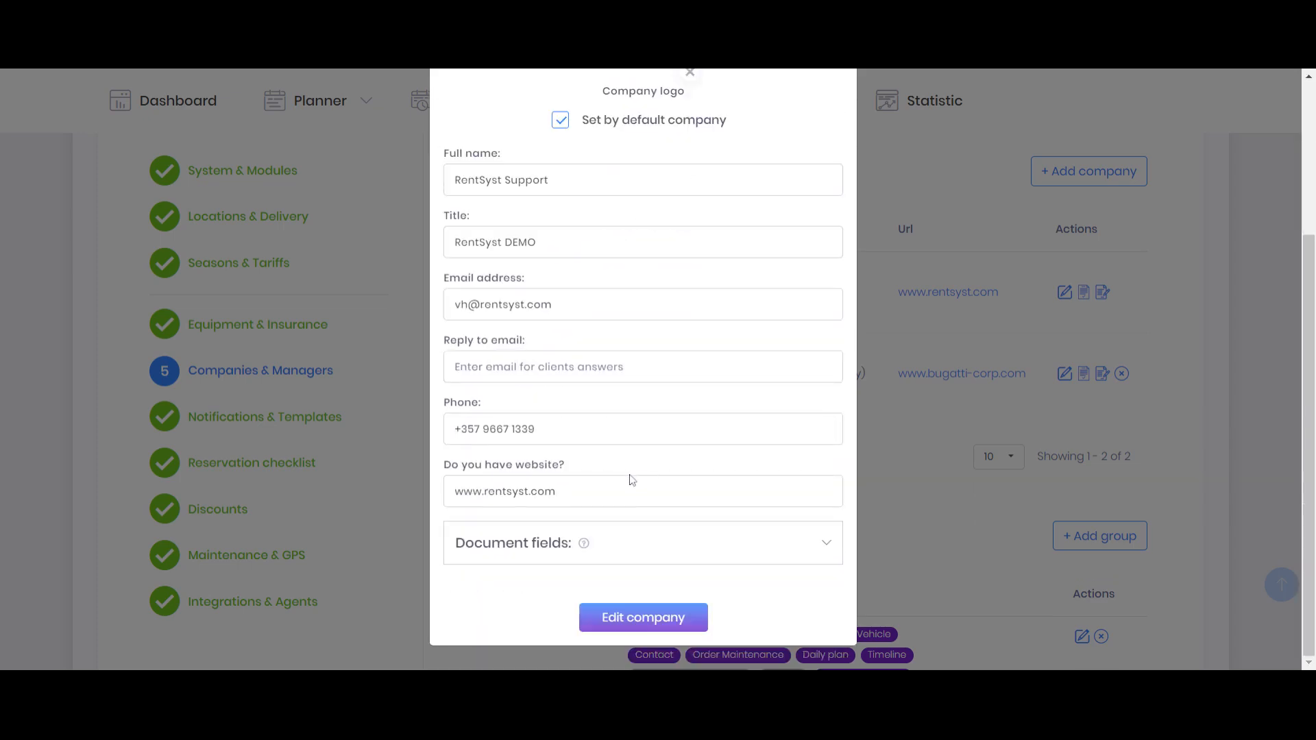
left_click(557, 557)
scroll(556, 556, "down", 1)
scroll(643, 370, "down", 3)
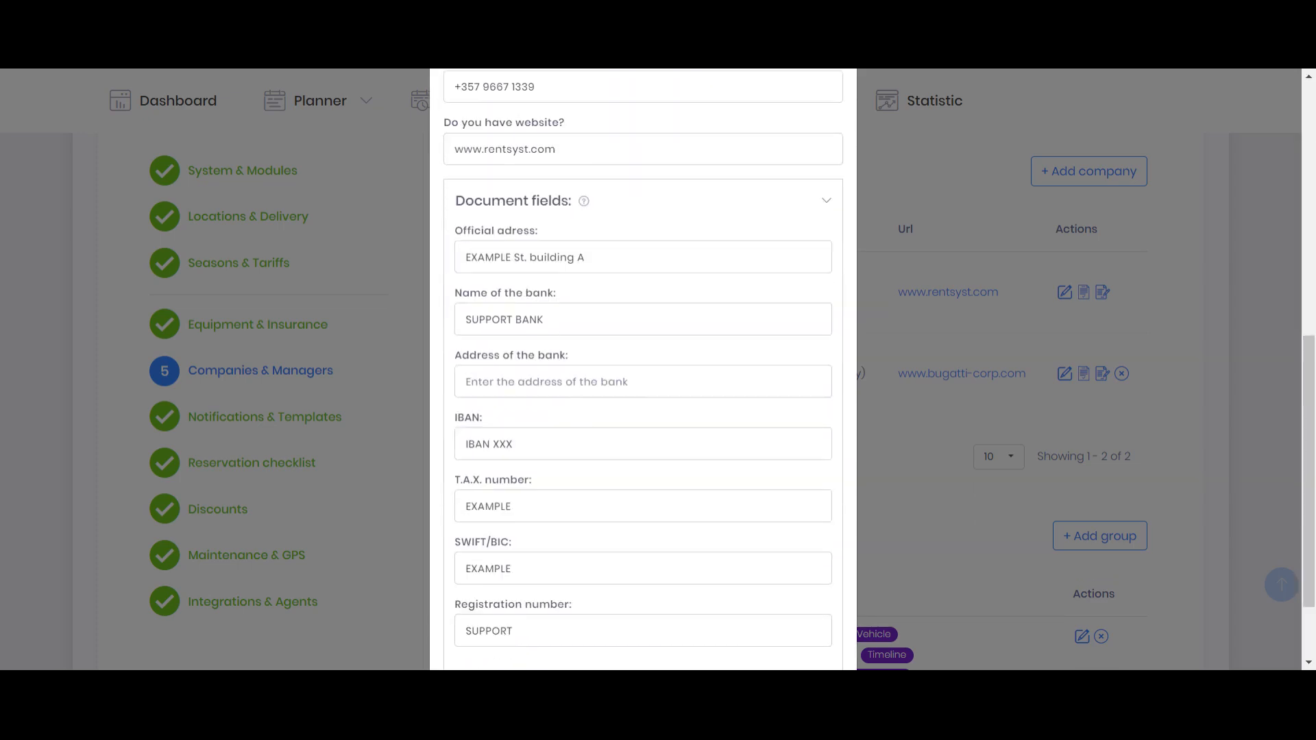
scroll(507, 608, "down", 2)
scroll(507, 608, "up", 6)
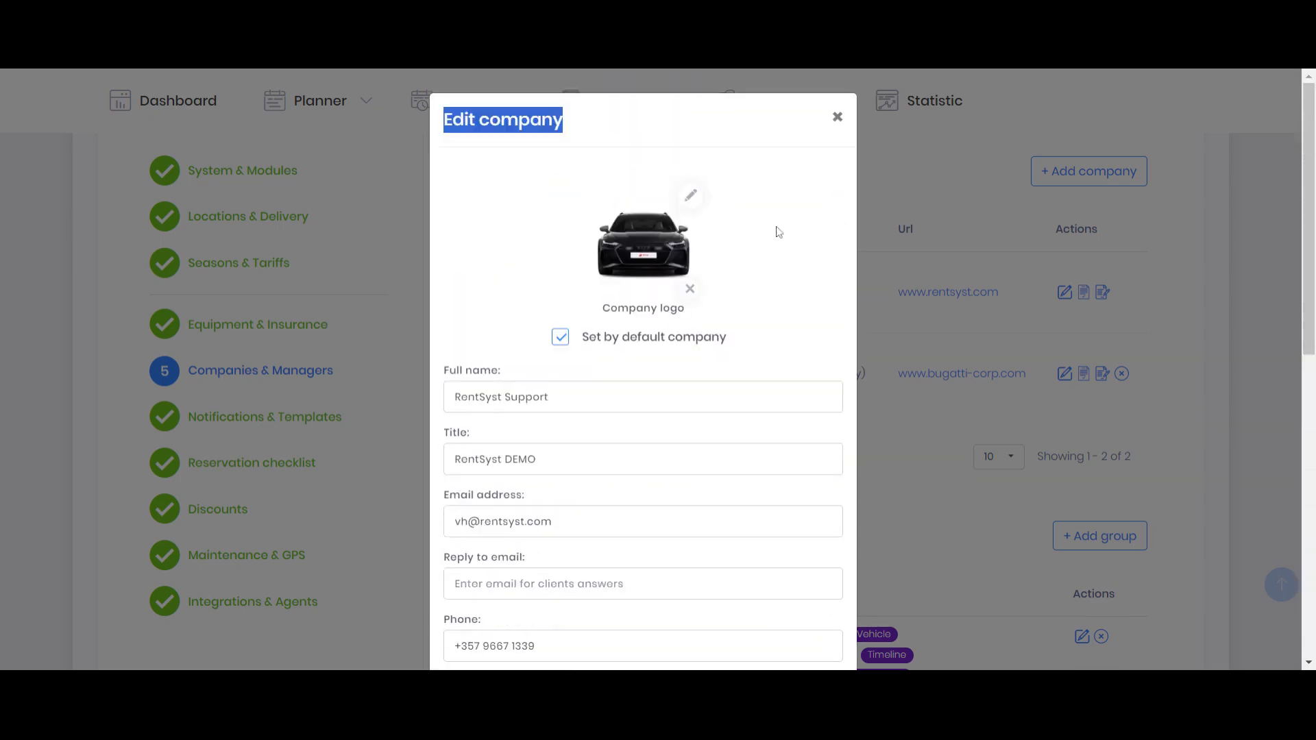
left_click(837, 117)
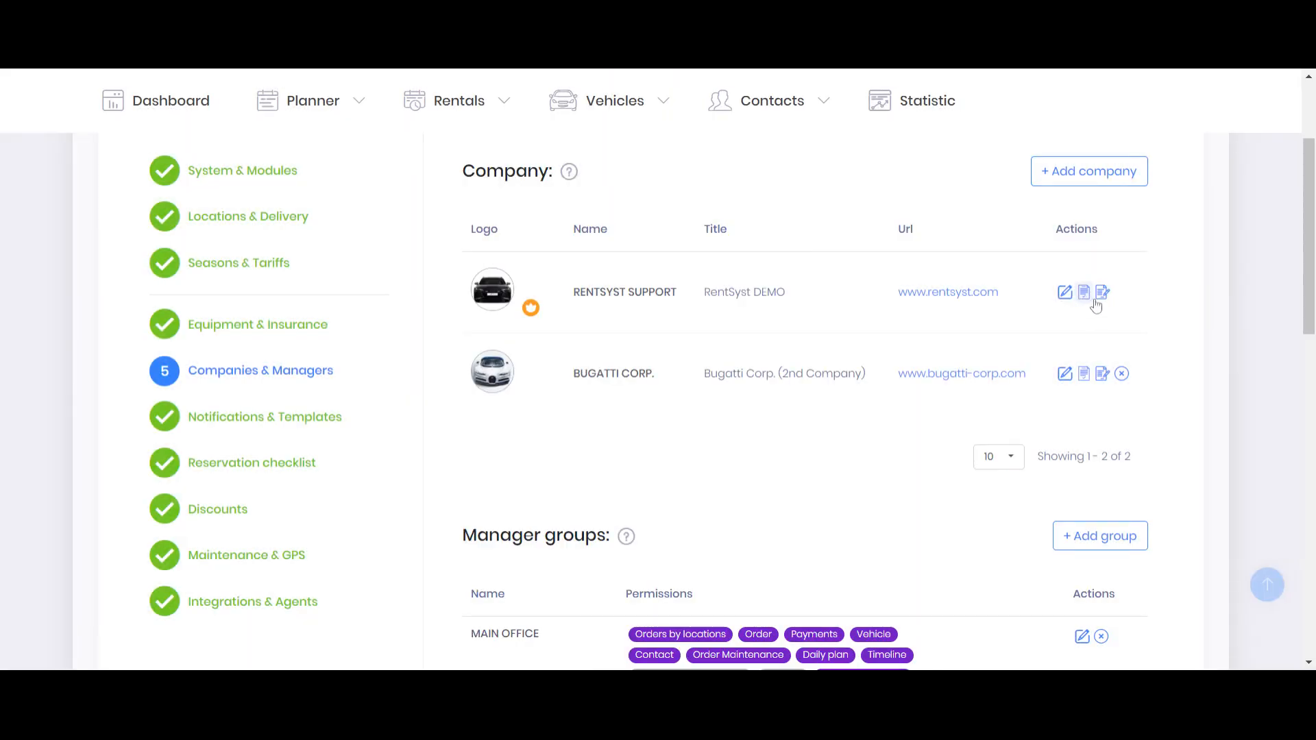
- Review the RentSyst Support company's rental, leasing and terms agreement templates and its signature editor, closing both without changes
left_click(1085, 299)
left_click_drag(459, 335, 828, 336)
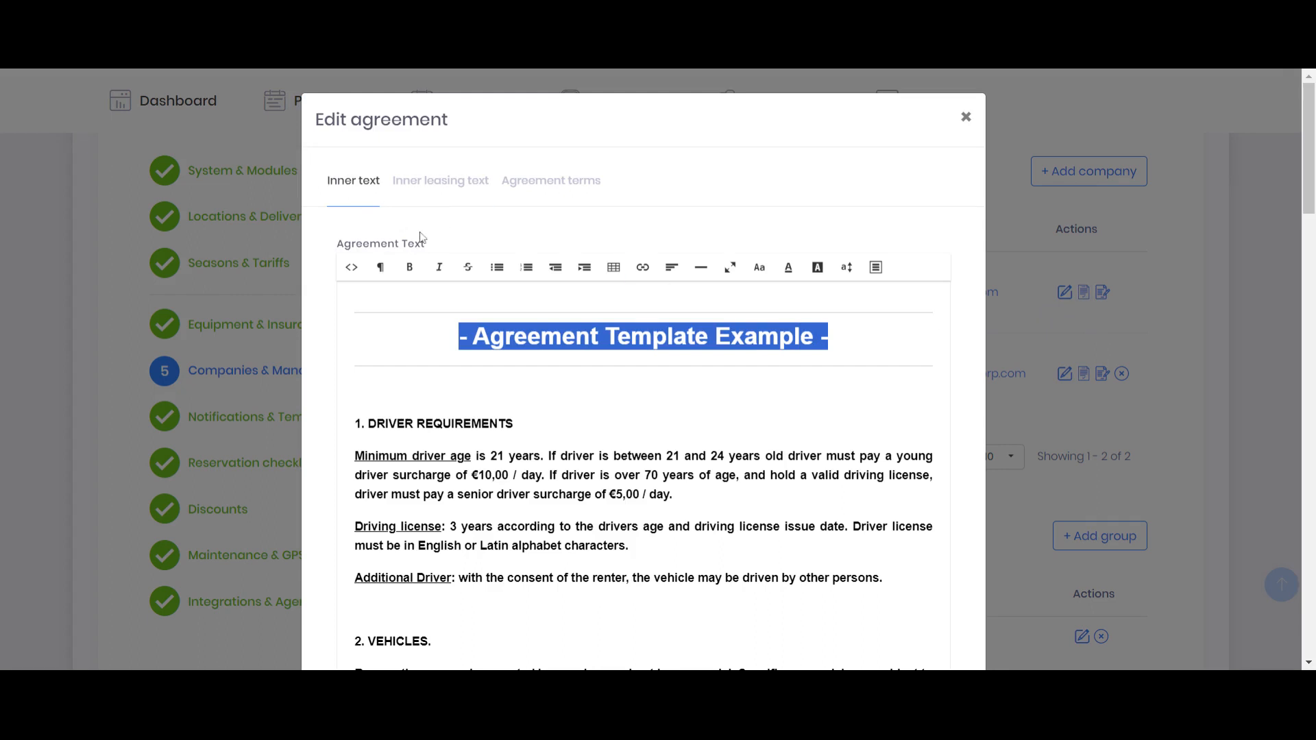
left_click(593, 187)
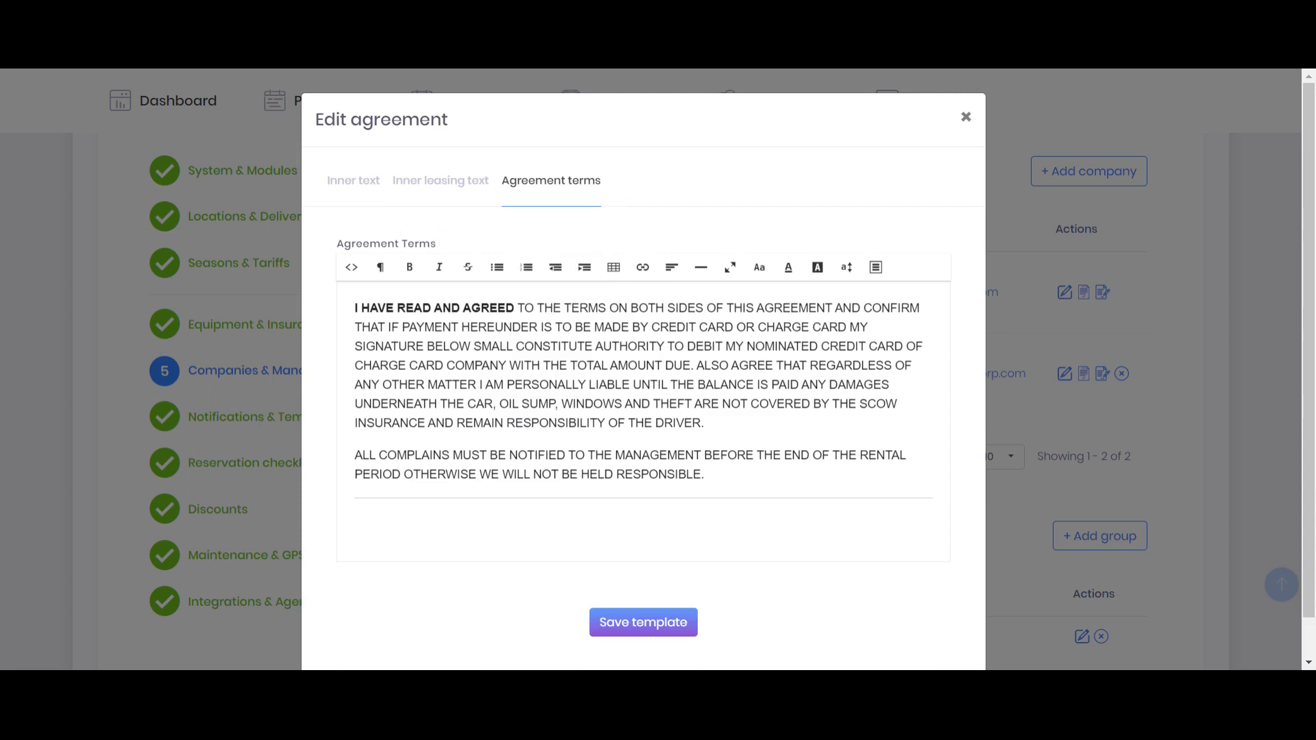
left_click(439, 183)
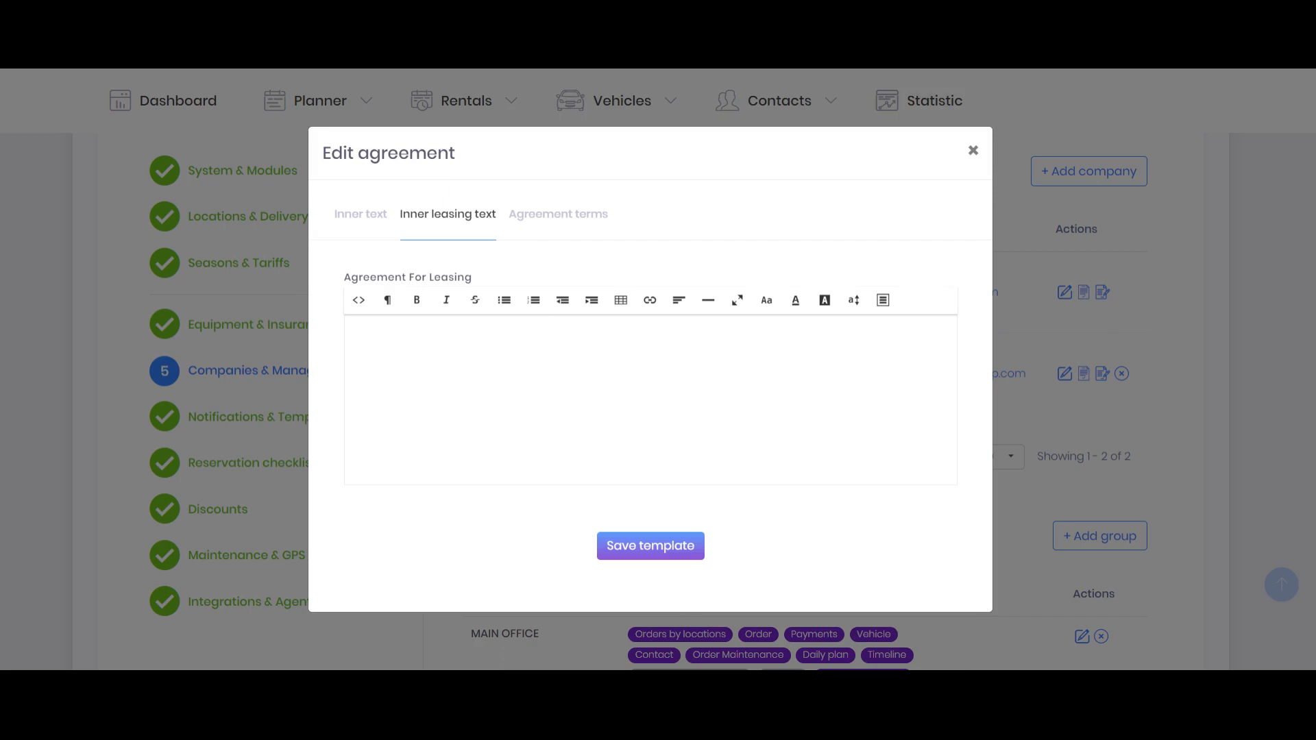
left_click(353, 214)
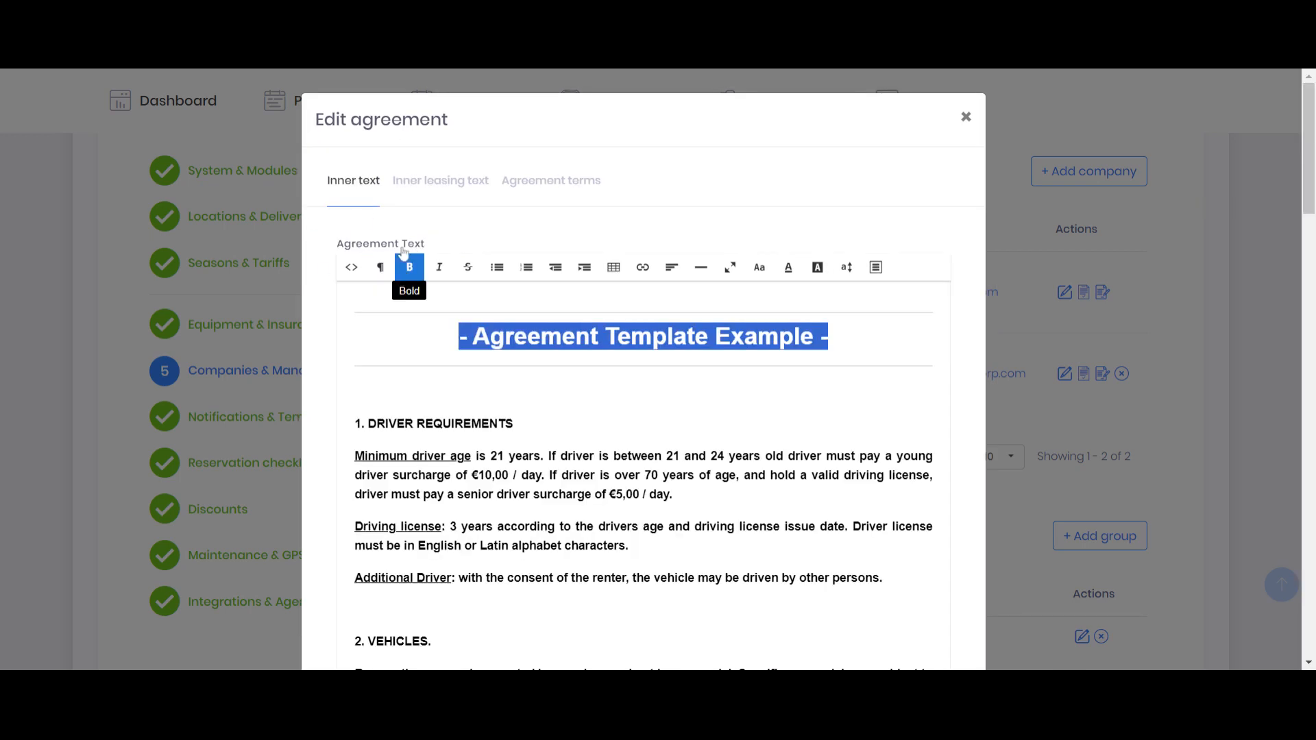
left_click(445, 181)
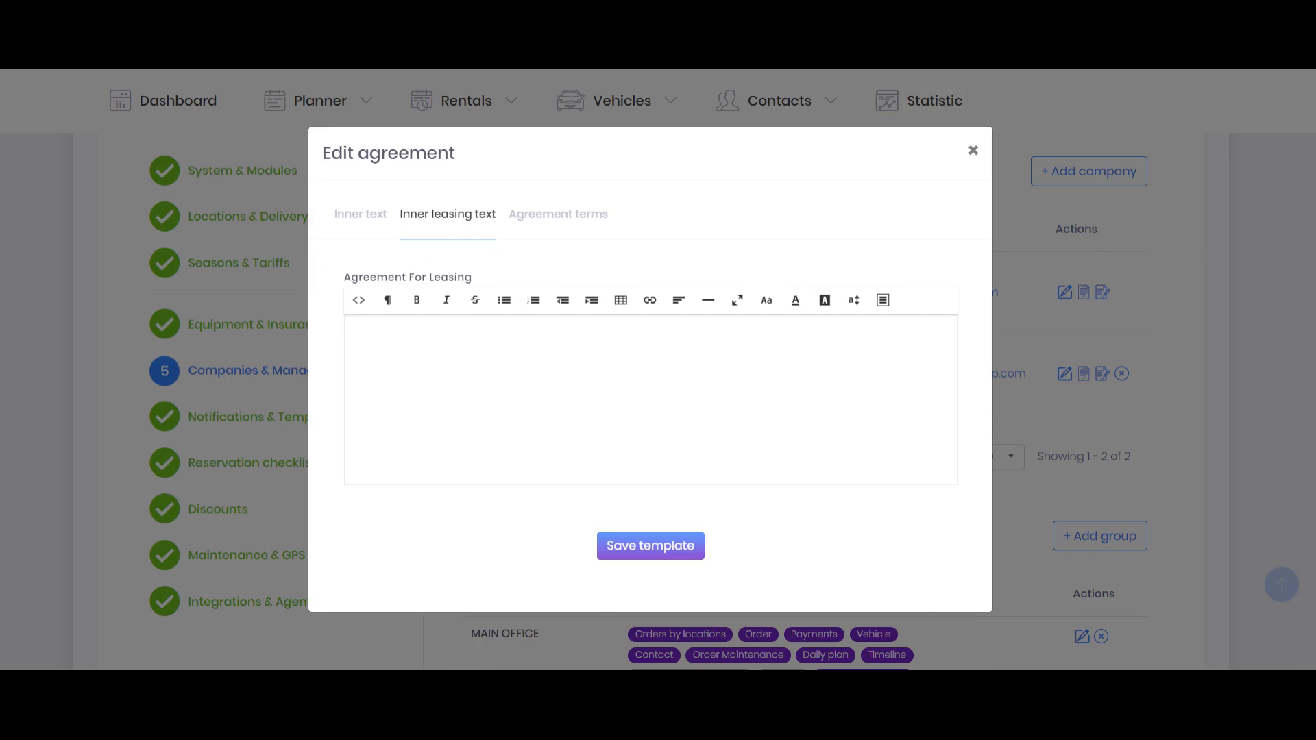
left_click(973, 150)
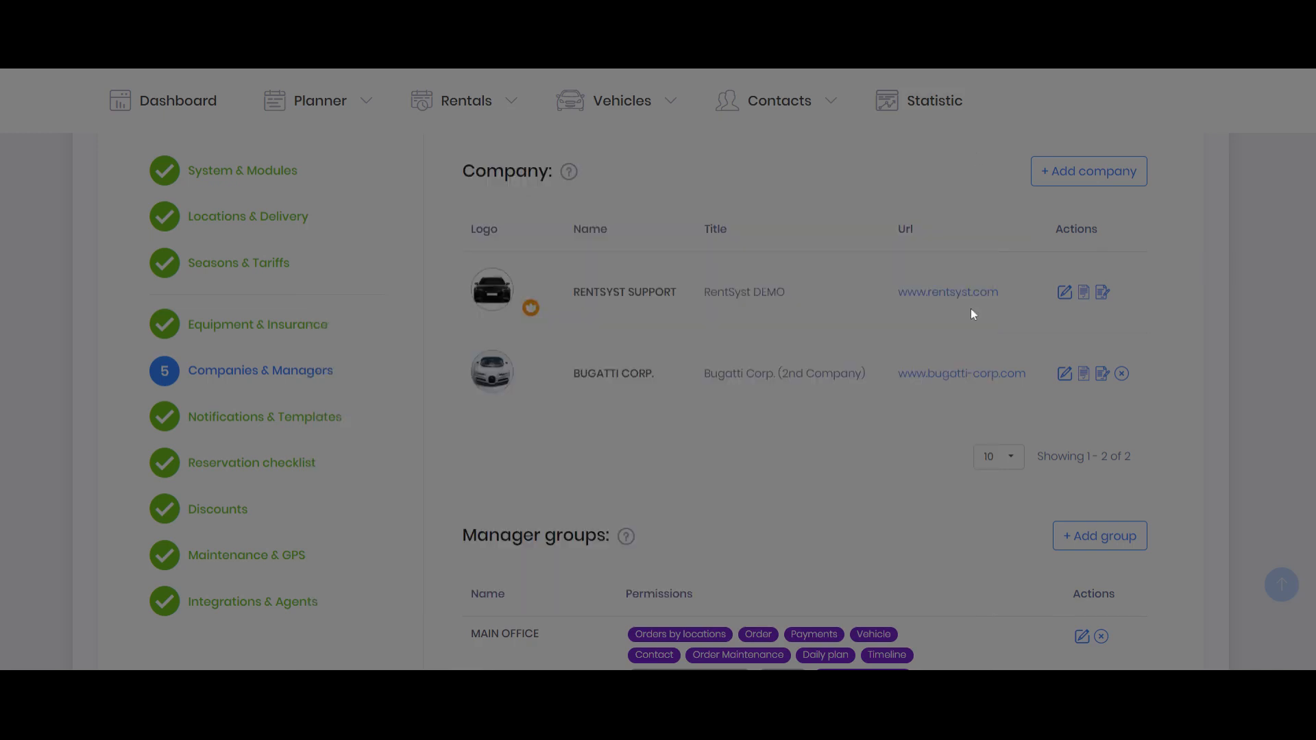
left_click(1102, 293)
left_click(973, 127)
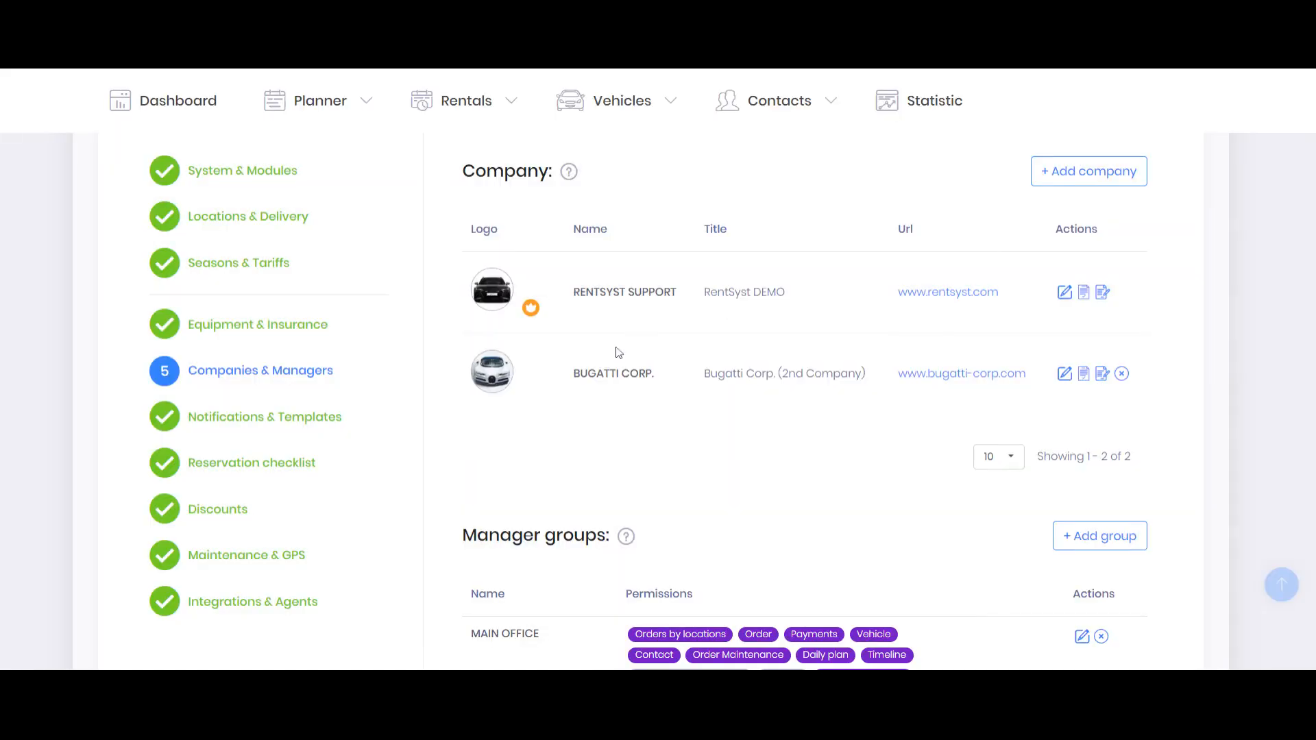
- Review the Bugatti Corp. company's profile and document fields, and close it without changes
left_click_drag(566, 372, 678, 374)
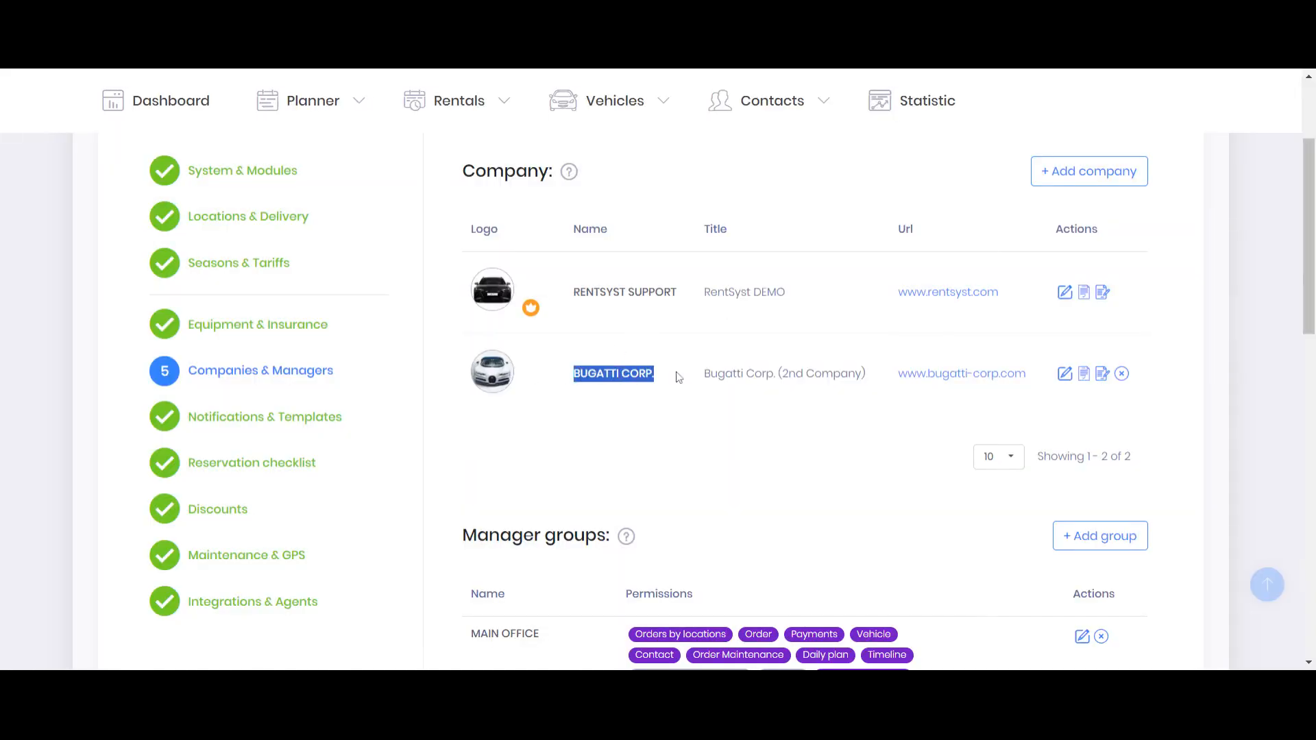
left_click(1065, 376)
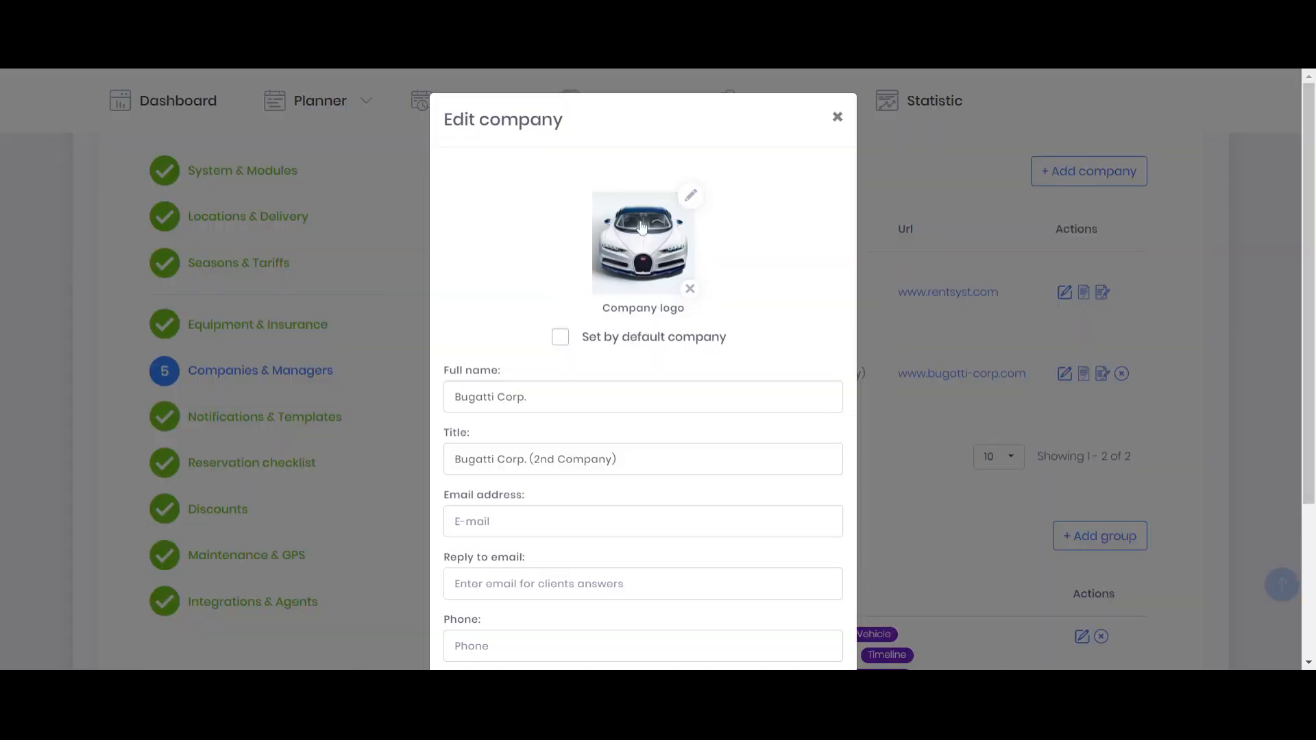
scroll(638, 296, "down", 1)
triple_click(602, 316)
scroll(601, 323, "down", 2)
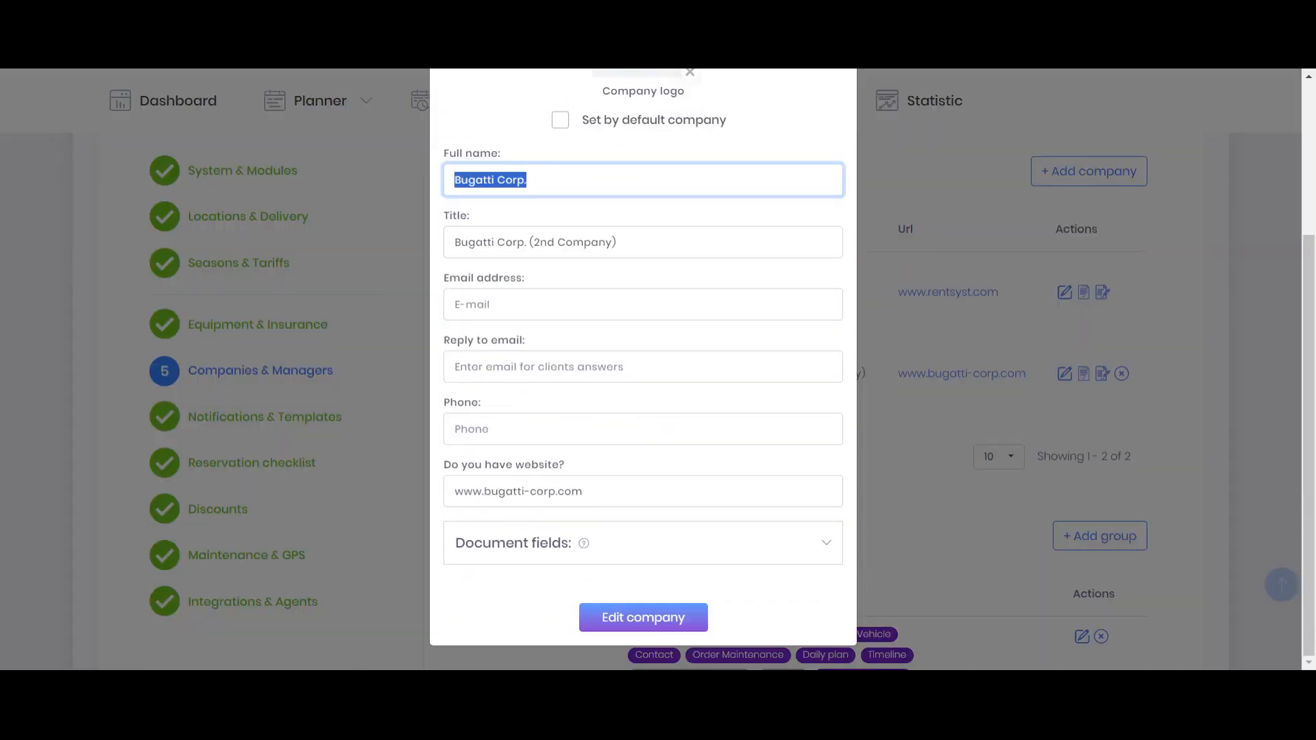
left_click(547, 554)
scroll(605, 462, "down", 3)
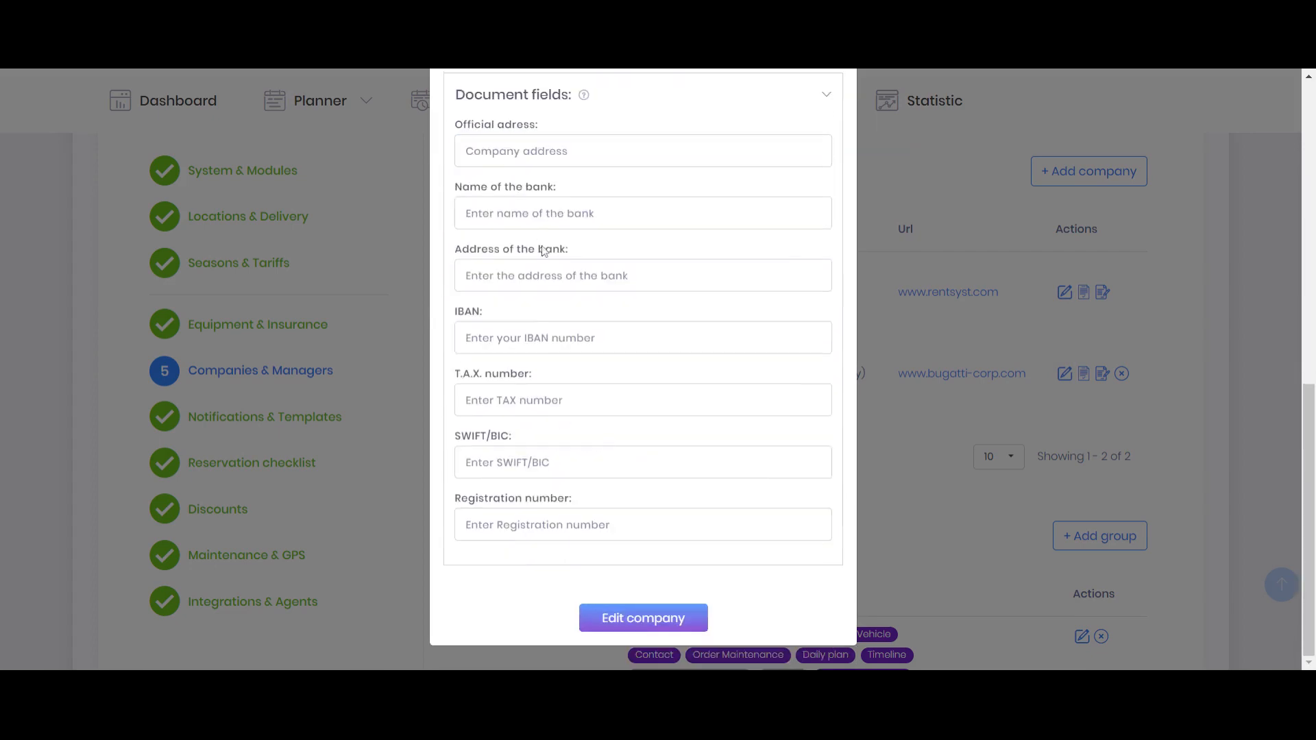
scroll(797, 211, "up", 6)
left_click(838, 120)
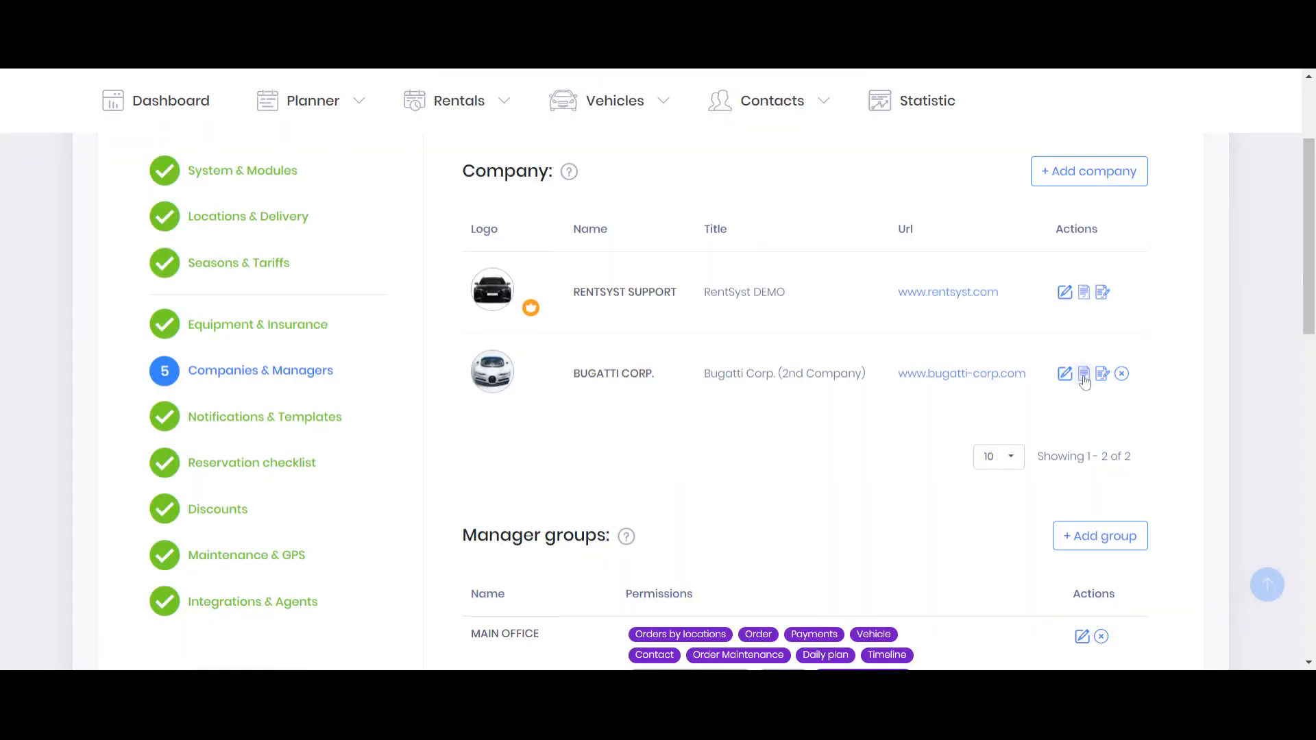
- Examine the English and Spanish columns of Bugatti Corp.'s agreement text, and close the agreement without changes
left_click(1084, 374)
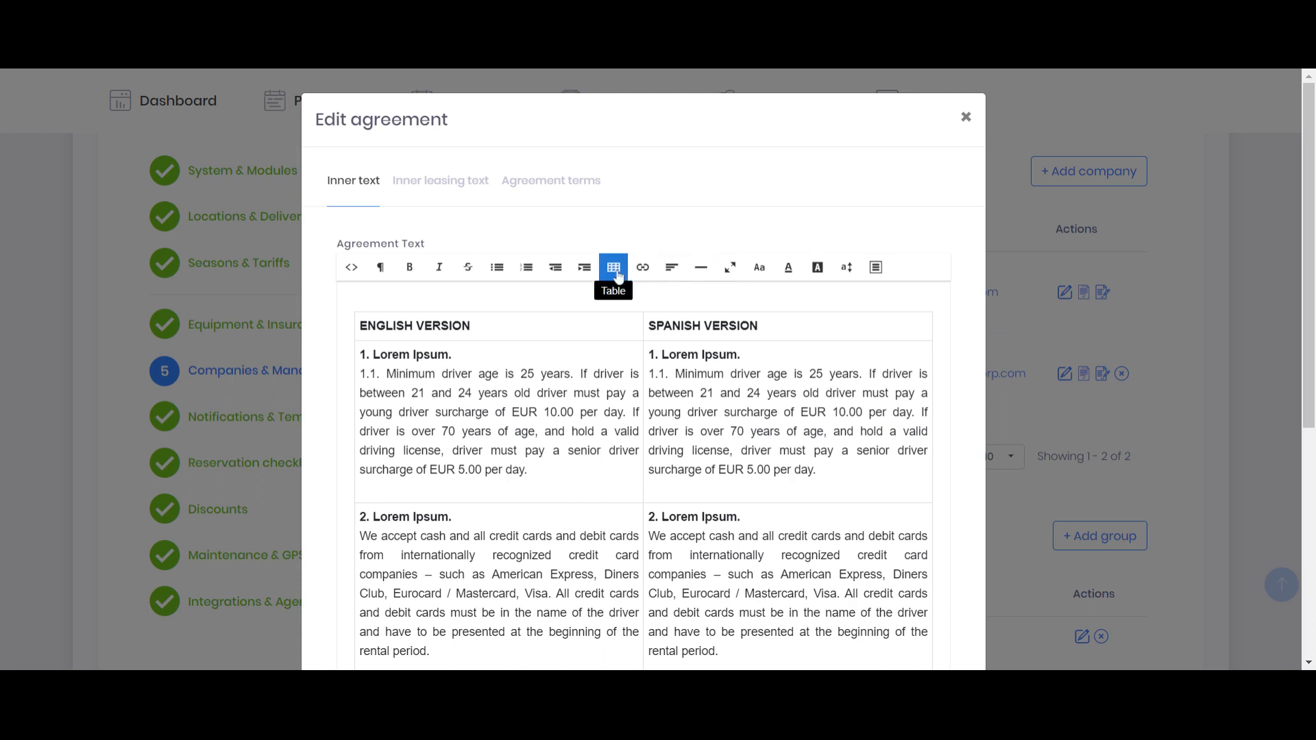
left_click_drag(528, 470, 360, 354)
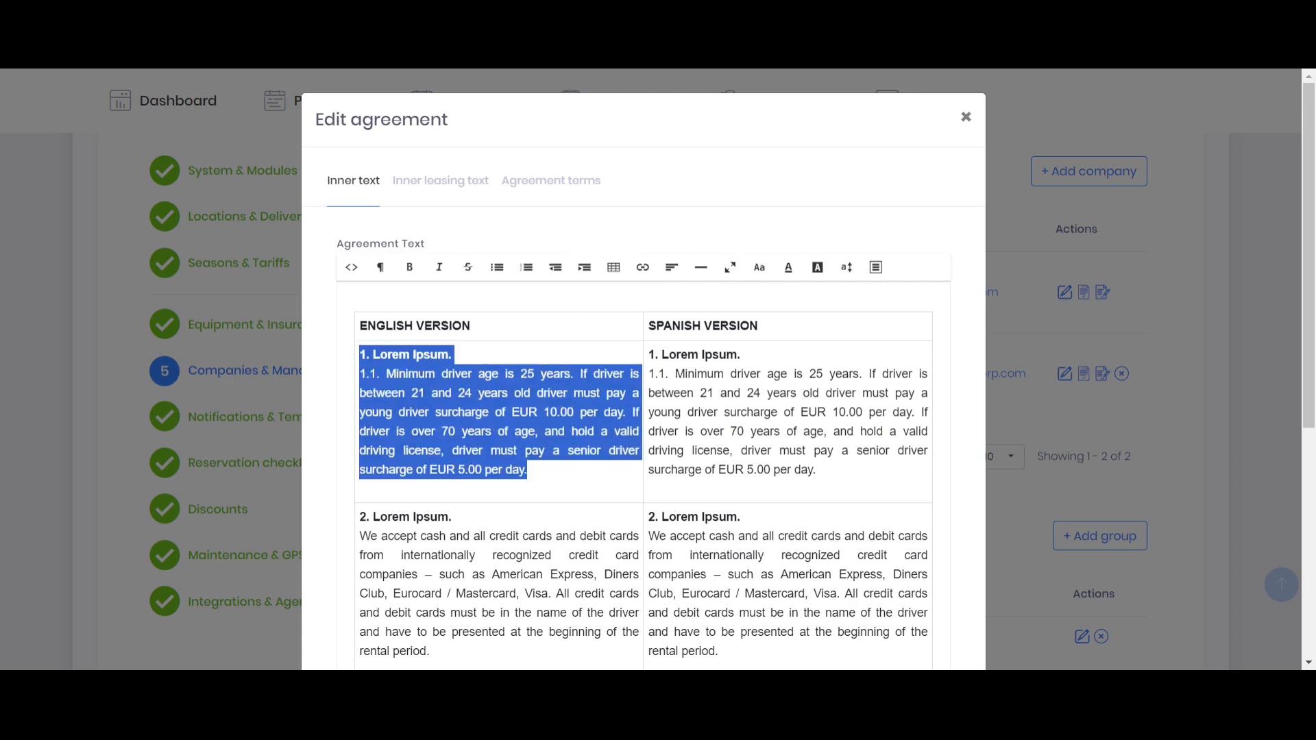
left_click_drag(816, 470, 649, 374)
scroll(643, 370, "down", 4)
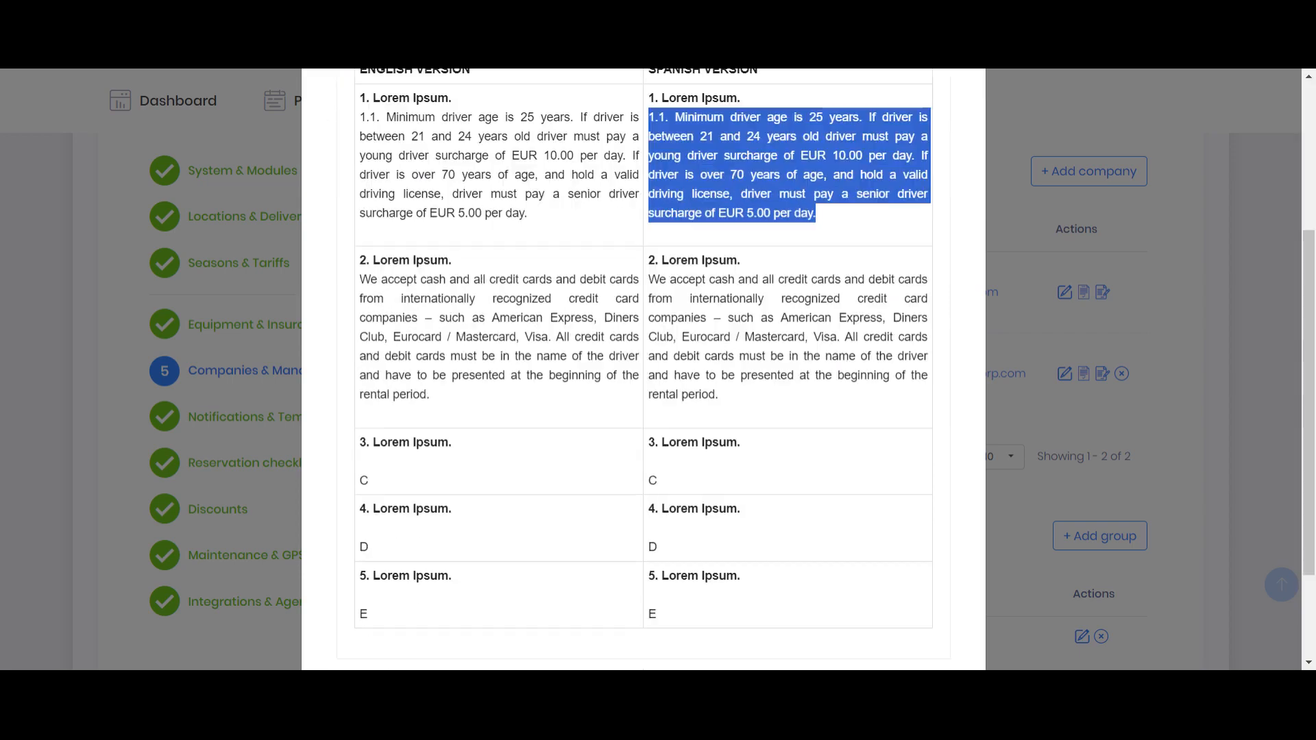
scroll(643, 370, "down", 3)
scroll(643, 370, "up", 6)
left_click(966, 117)
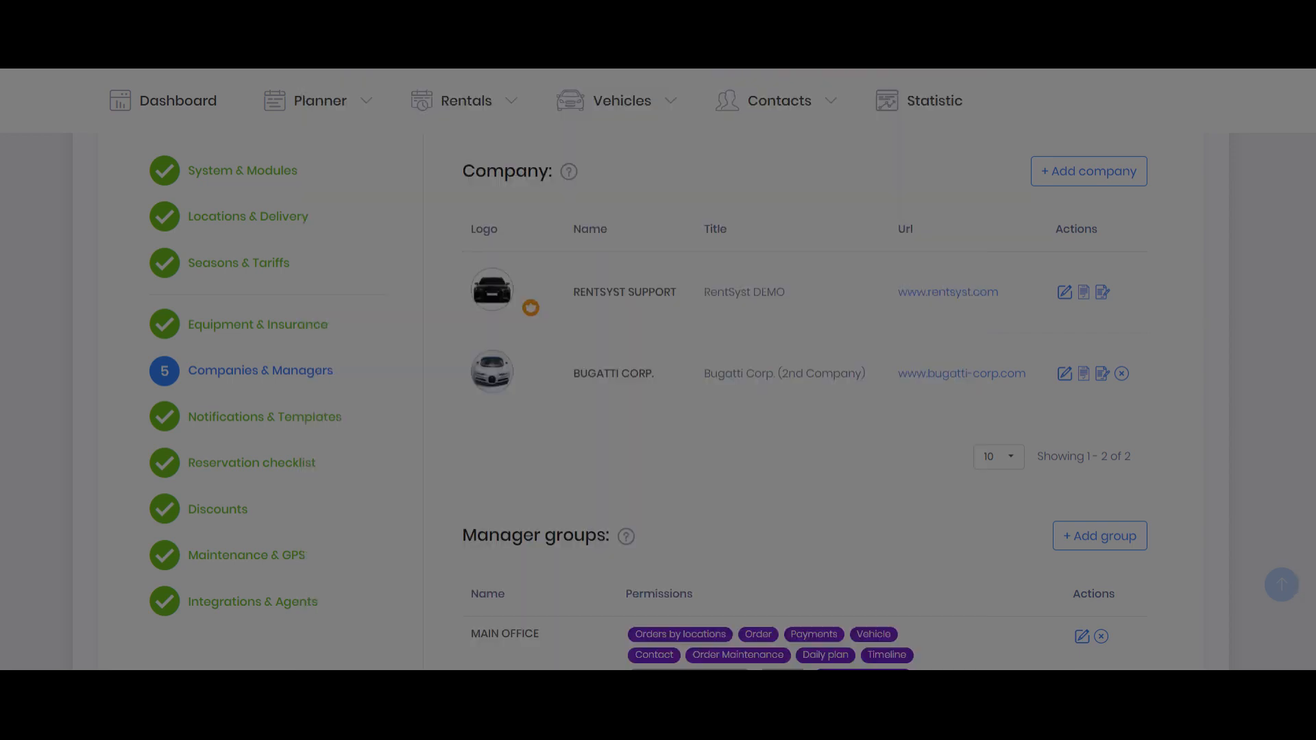
- Leave the company settings and open the rental reservations list
scroll(595, 439, "up", 3)
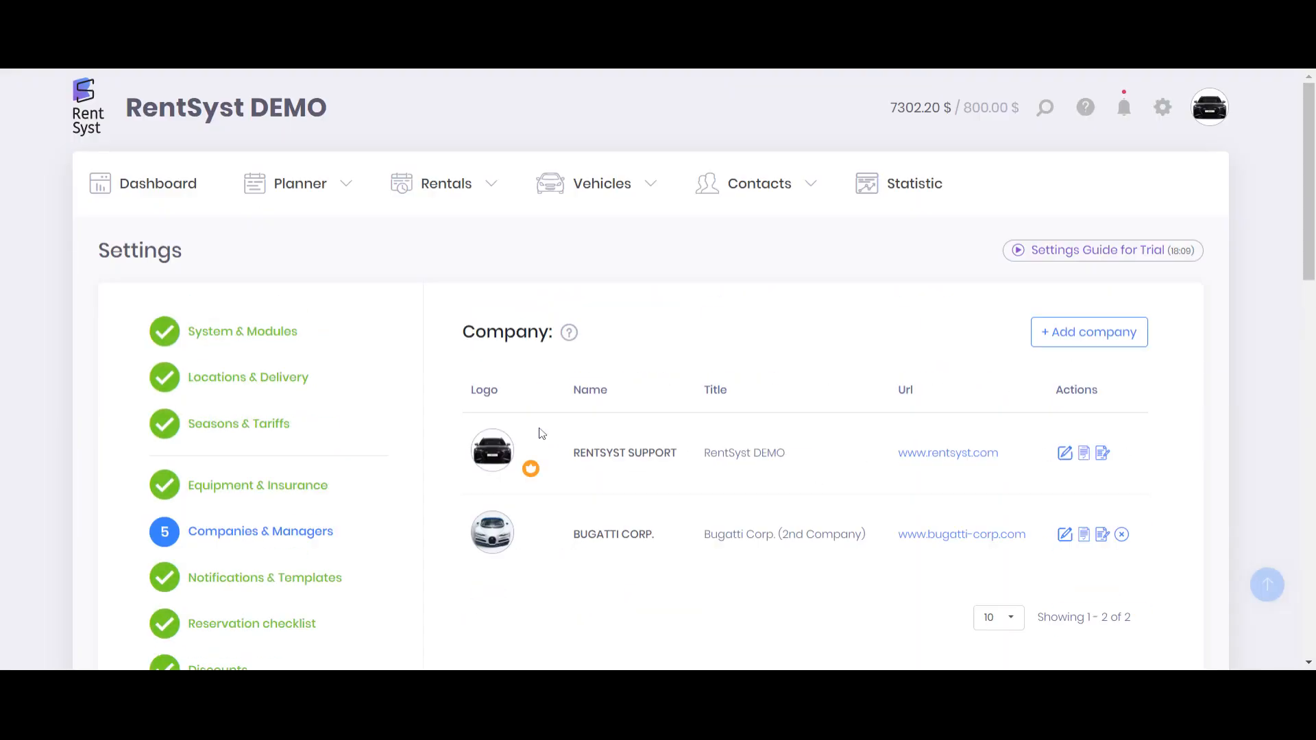
scroll(478, 267, "down", 15)
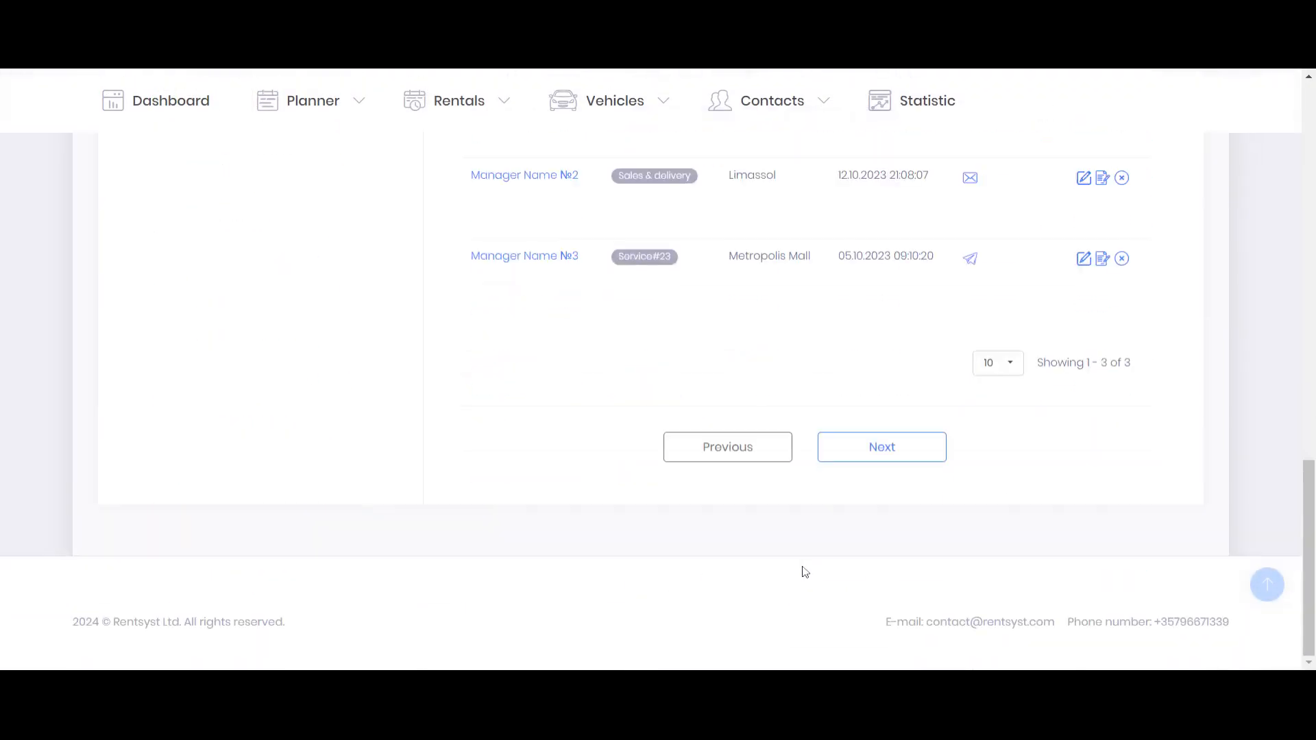
scroll(802, 570, "up", 6)
scroll(654, 525, "up", 10)
left_click(445, 183)
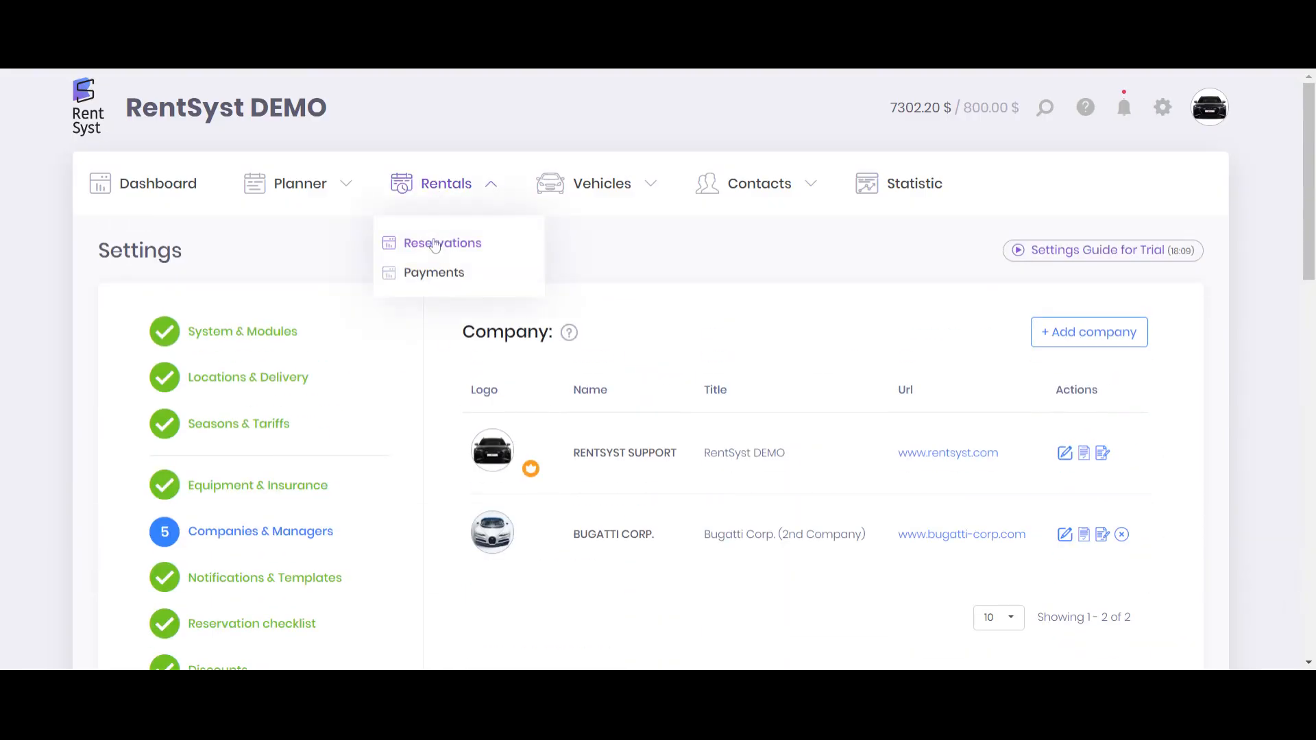
left_click(434, 245)
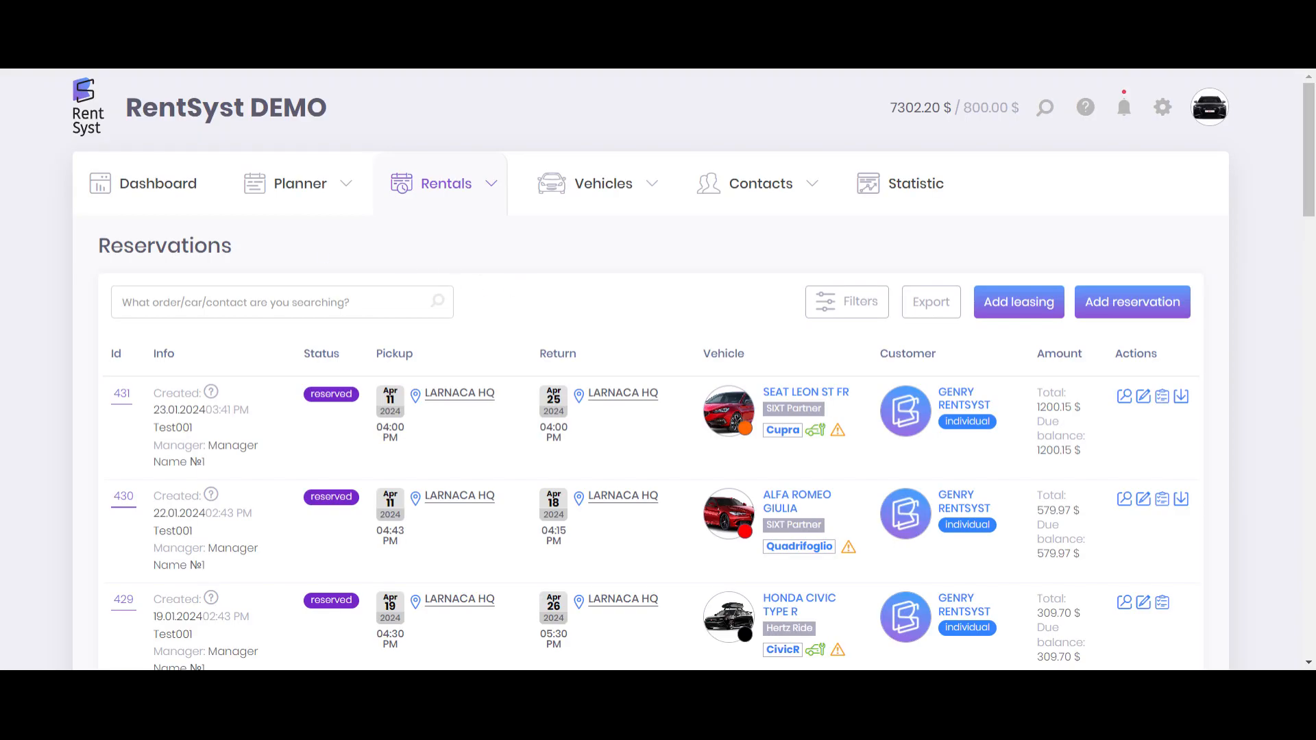
- Open the Seat Leon ST FR reservation's rental agreement, examine its company details, terms and signatures, and return to the reservations list
scroll(620, 296, "down", 1)
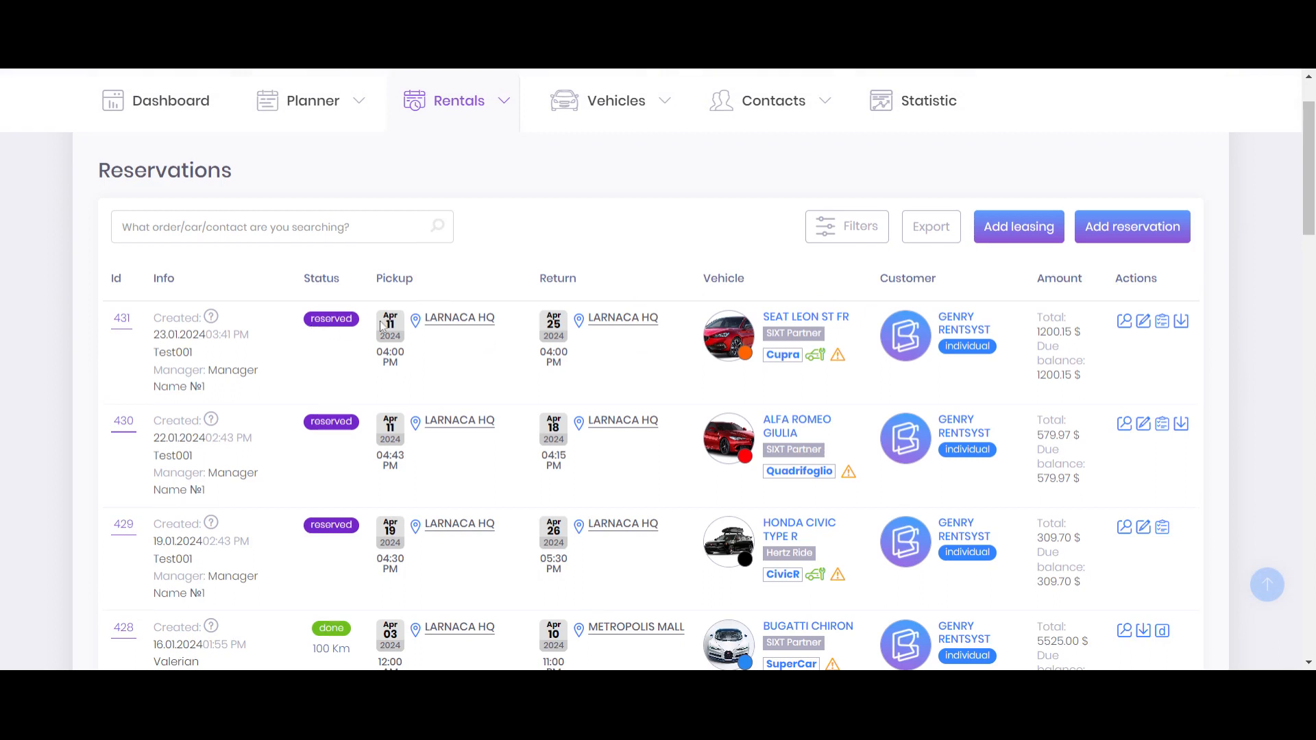
mouse_move(1182, 325)
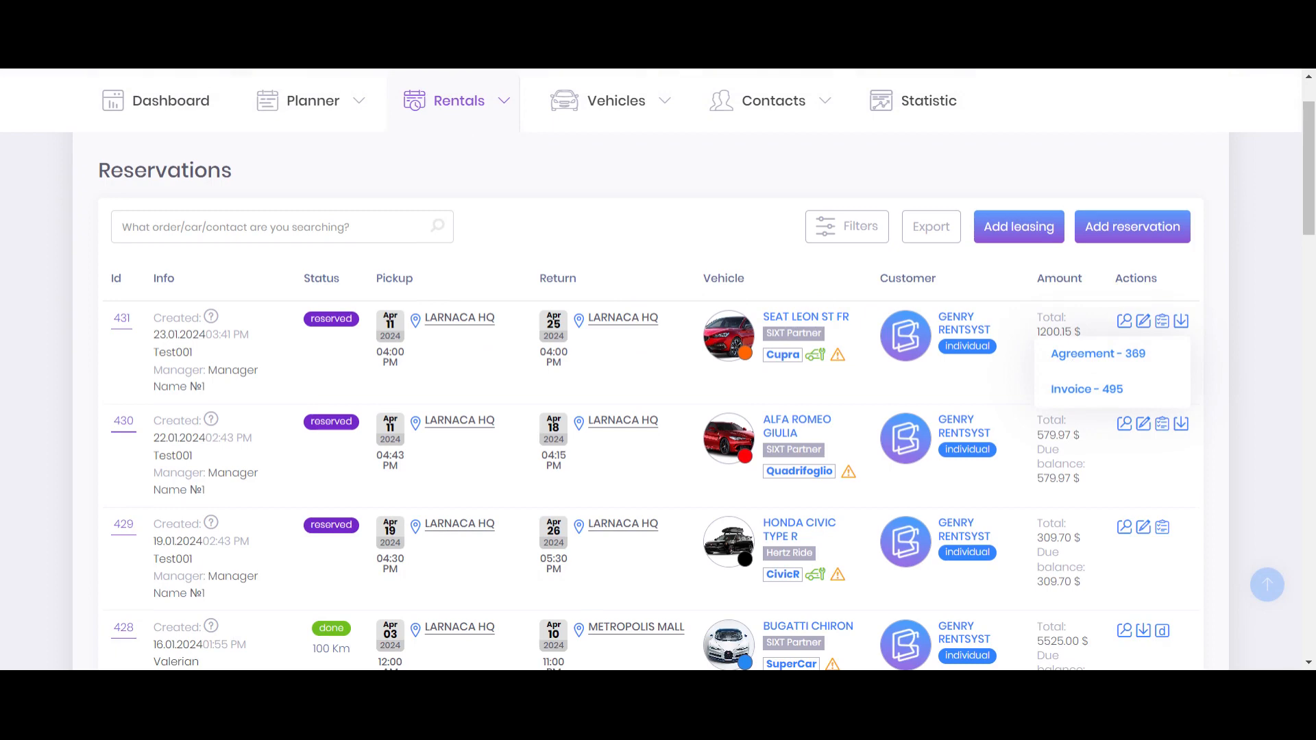
left_click(1098, 353)
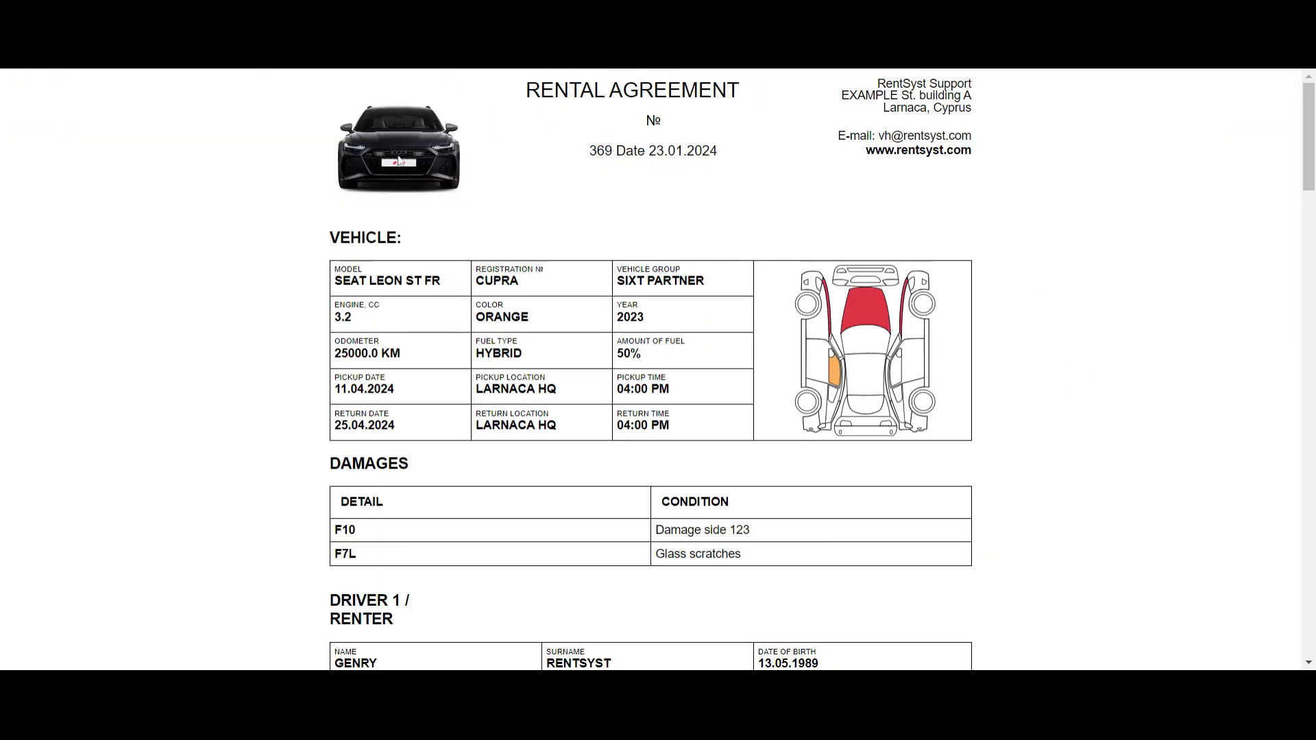
left_click_drag(878, 83, 968, 83)
scroll(552, 324, "down", 15)
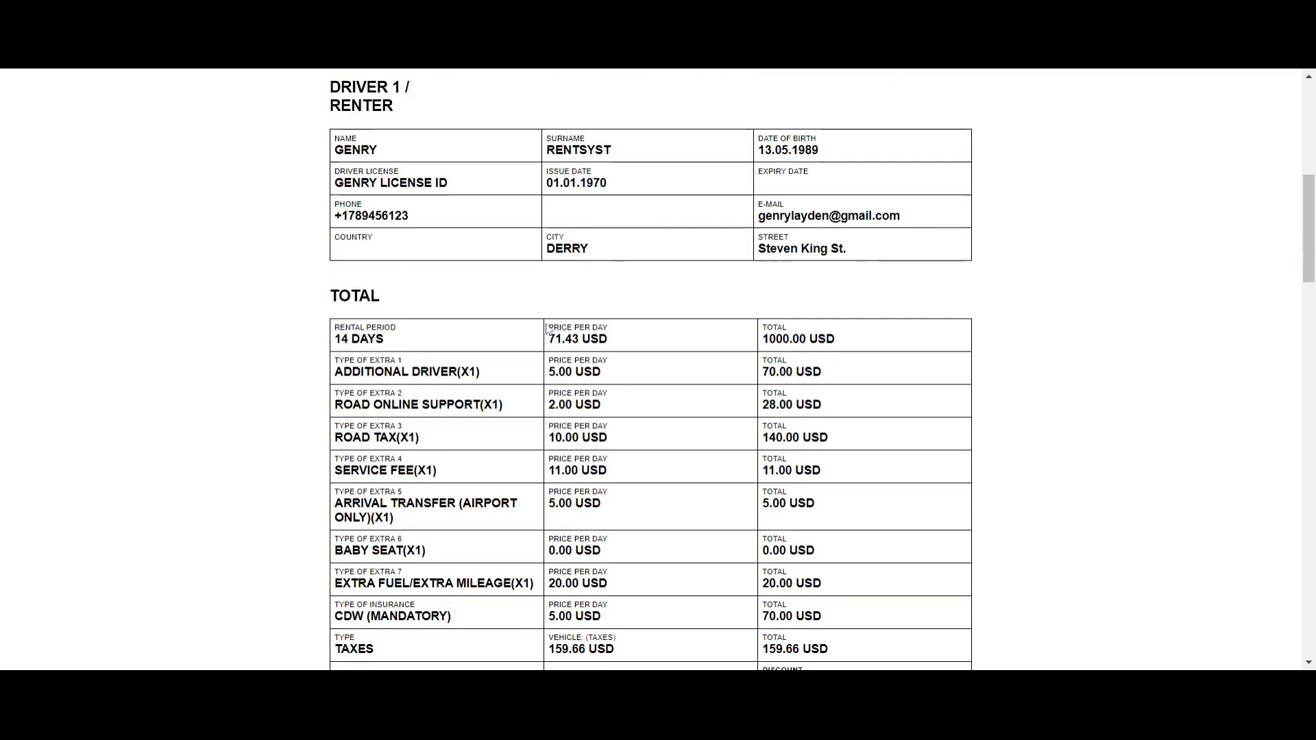
left_click_drag(485, 141, 829, 142)
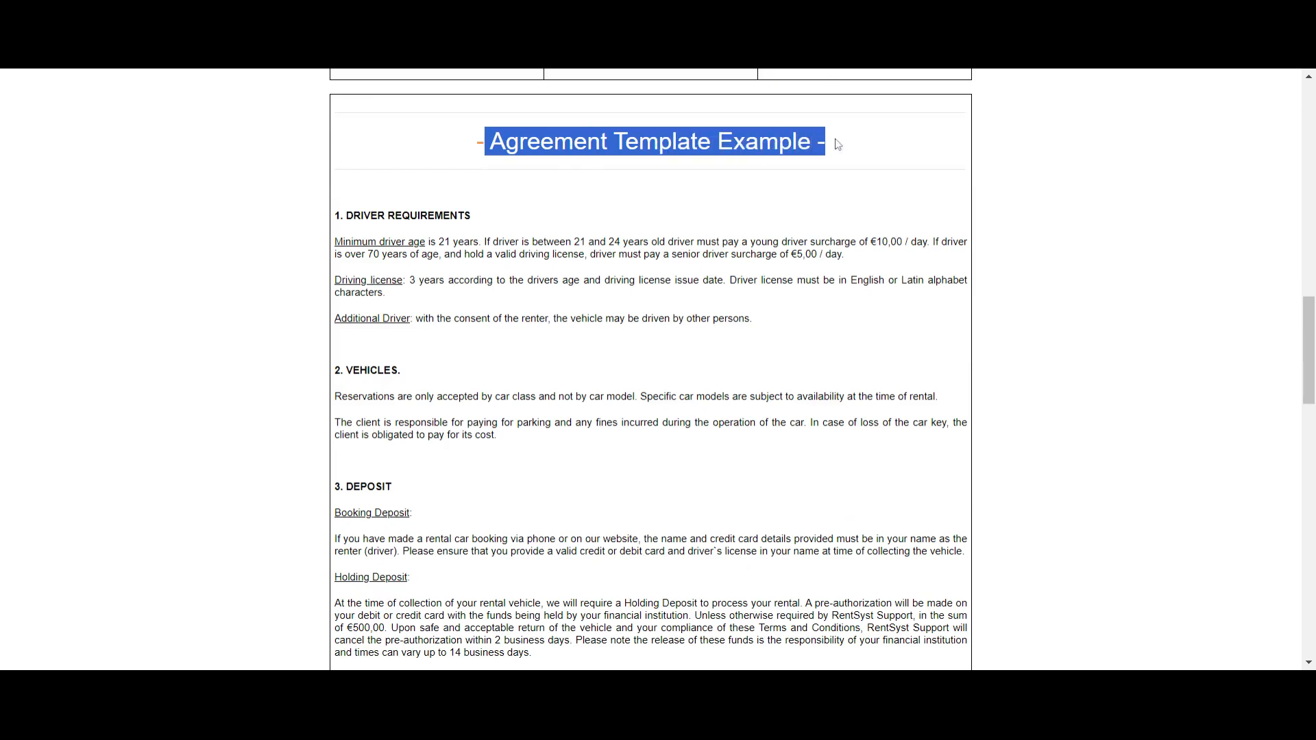
scroll(606, 241, "down", 15)
scroll(606, 241, "down", 5)
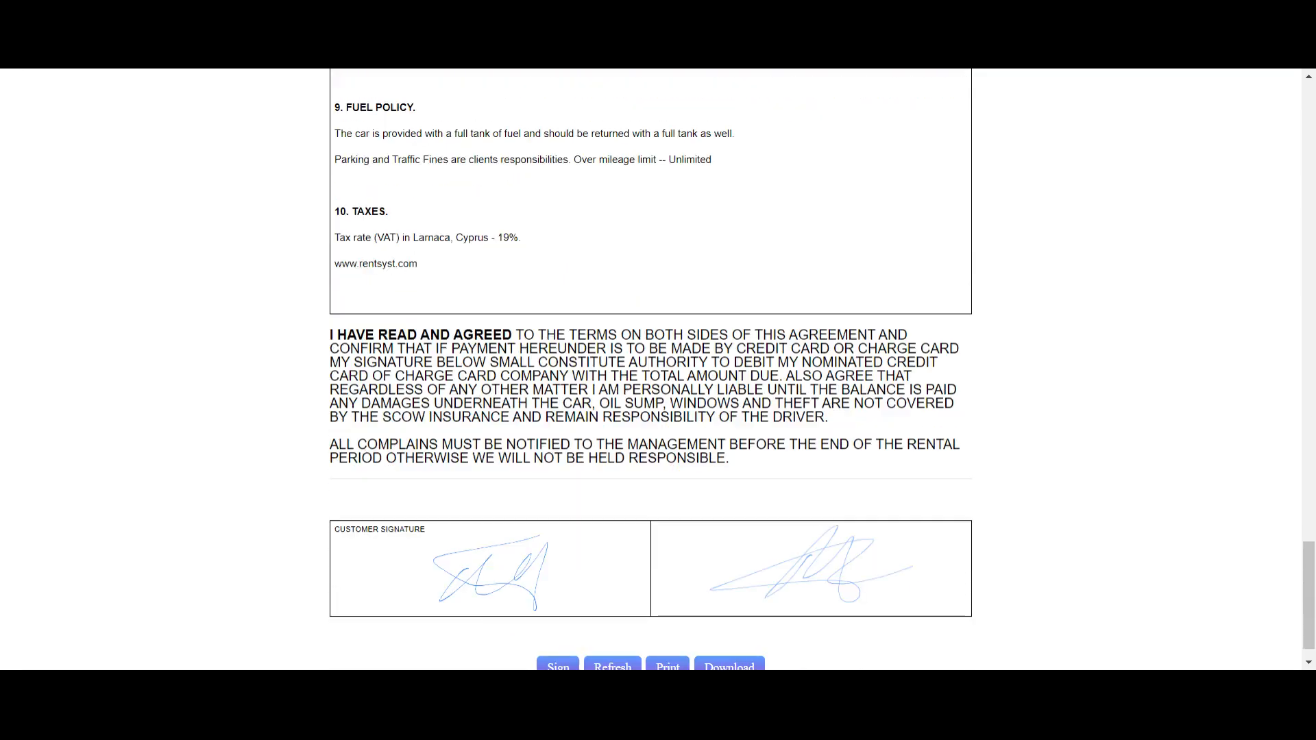
scroll(606, 241, "up", 20)
scroll(607, 257, "up", 10)
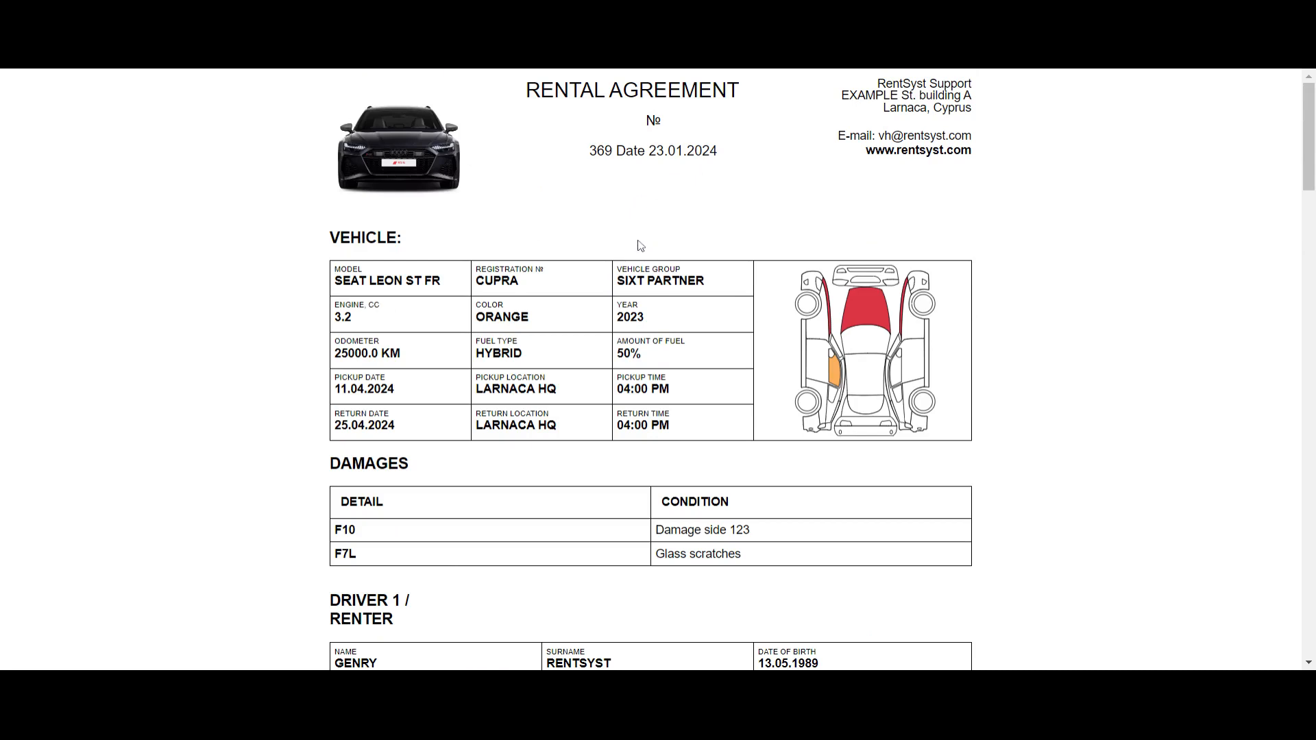
key("alt+Left")
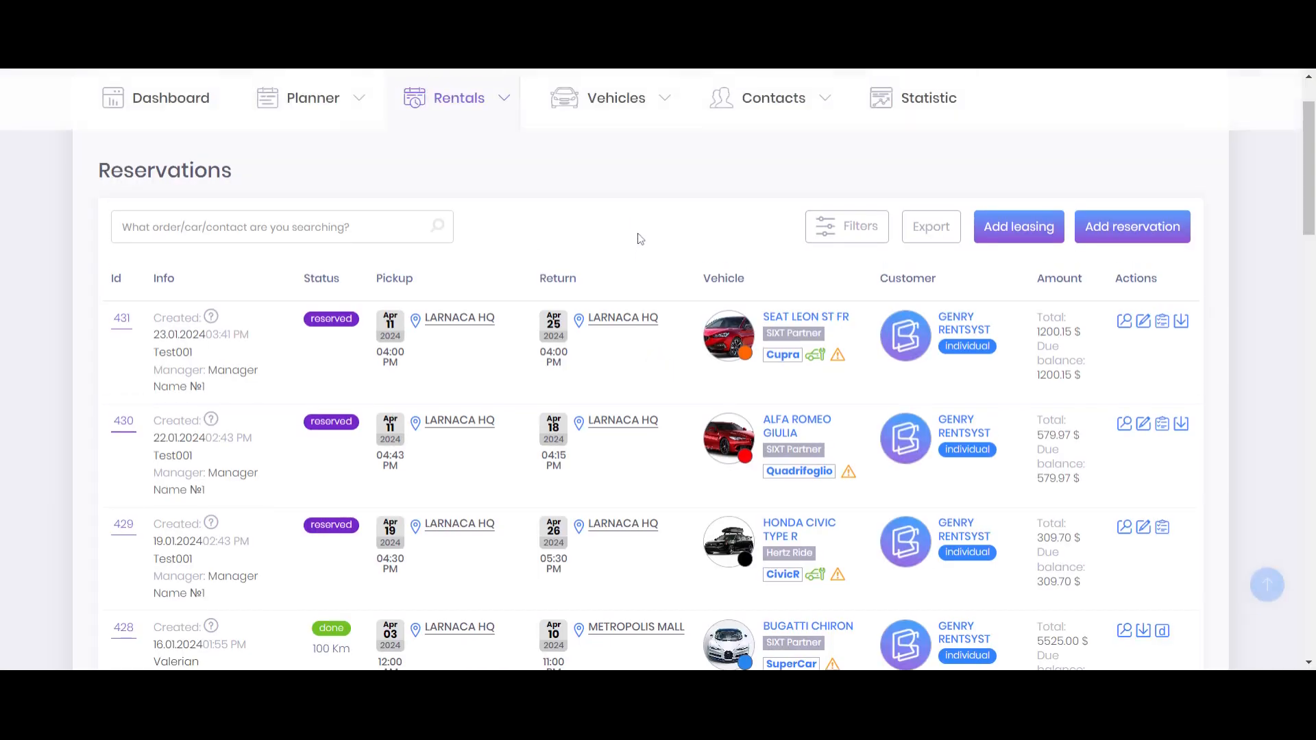
- Open the Seat Leon ST FR reservation and set its document company to Bugatti Corp
left_click(747, 343)
scroll(540, 293, "down", 12)
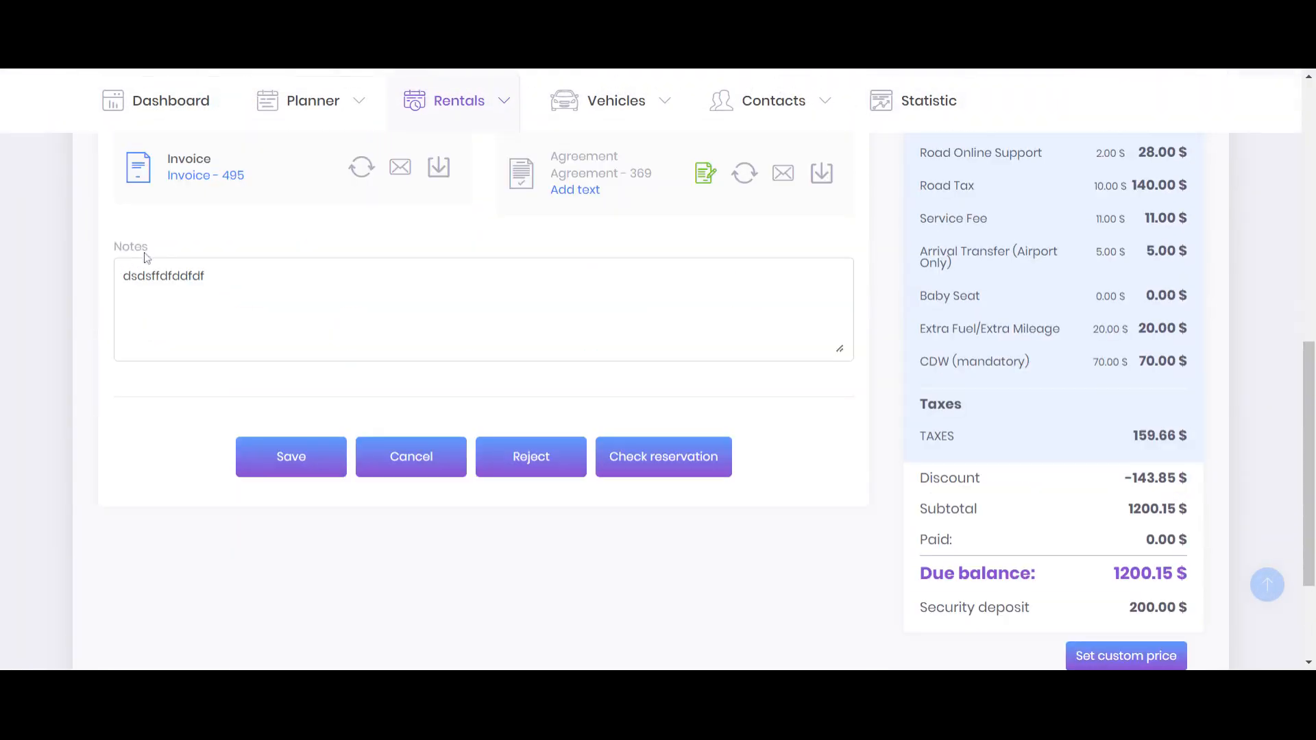
scroll(144, 257, "up", 3)
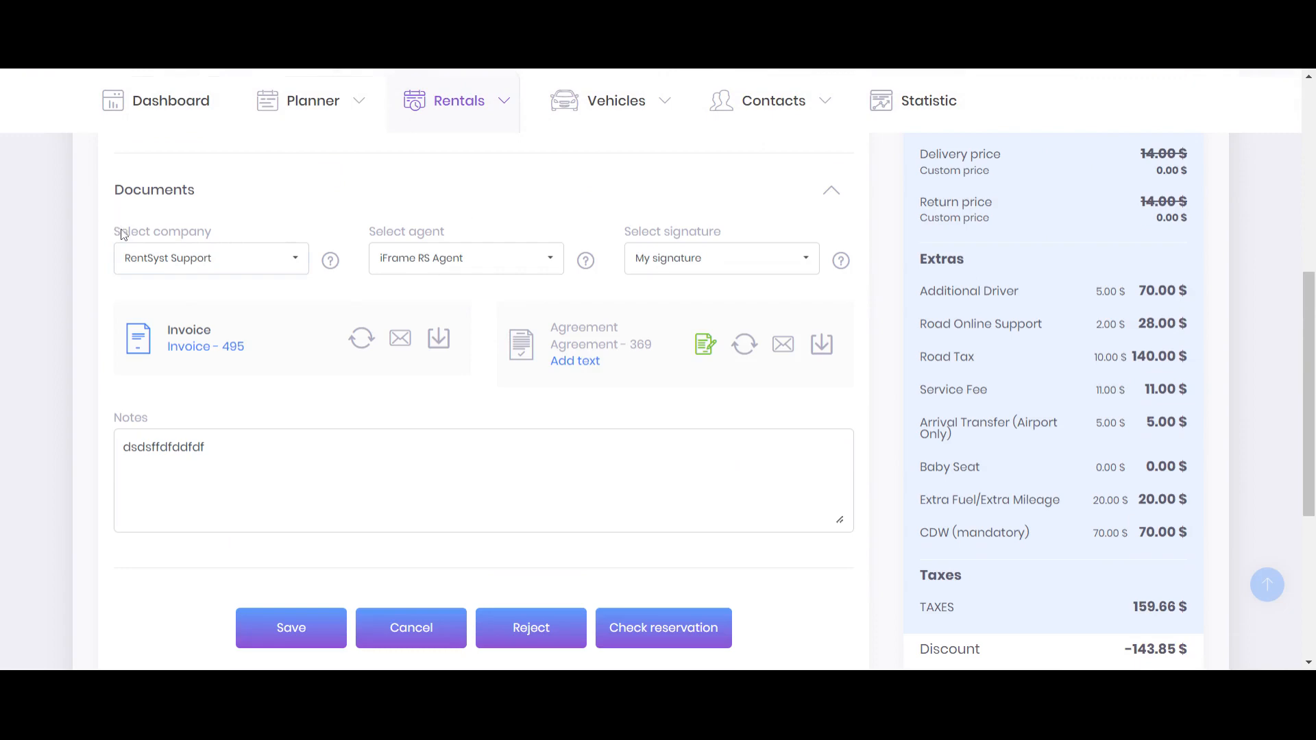
left_click_drag(113, 234, 218, 238)
left_click(215, 261)
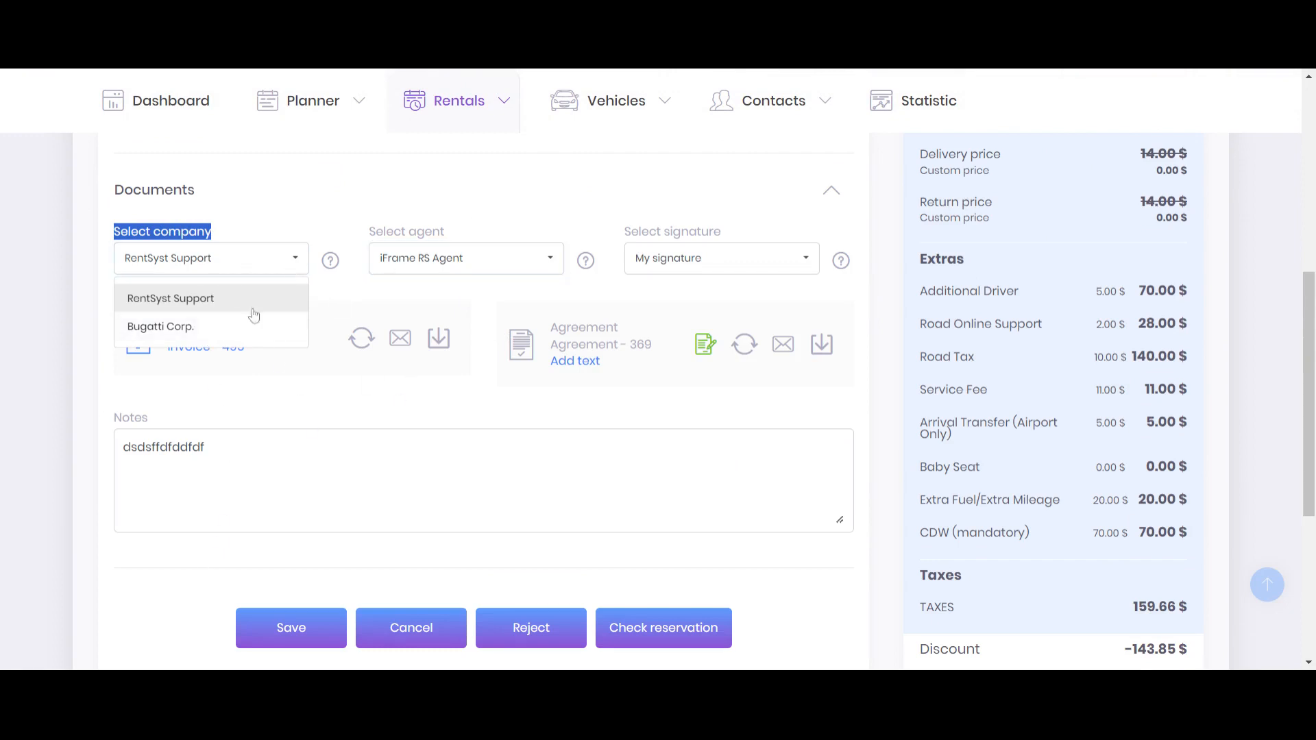
left_click(174, 334)
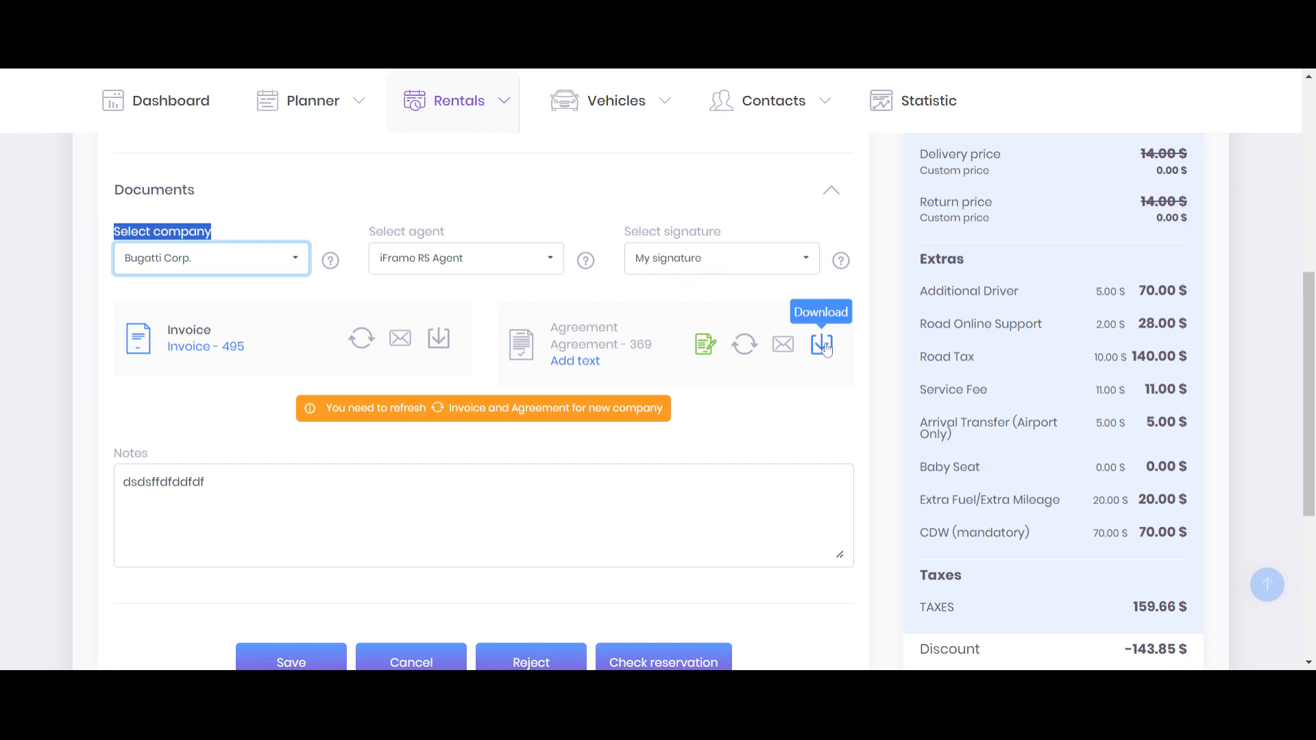
- Refresh the reservation's agreement for the new company and open the regenerated document
left_click(744, 350)
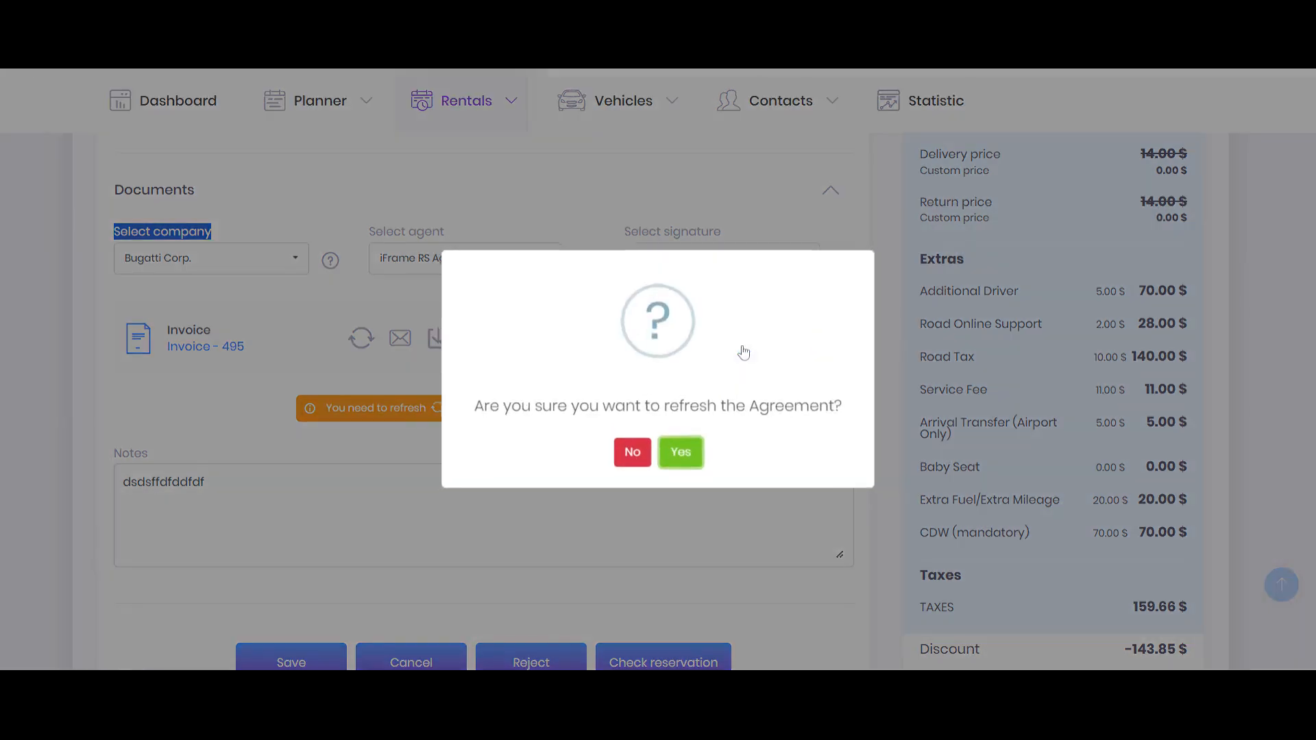
left_click(678, 452)
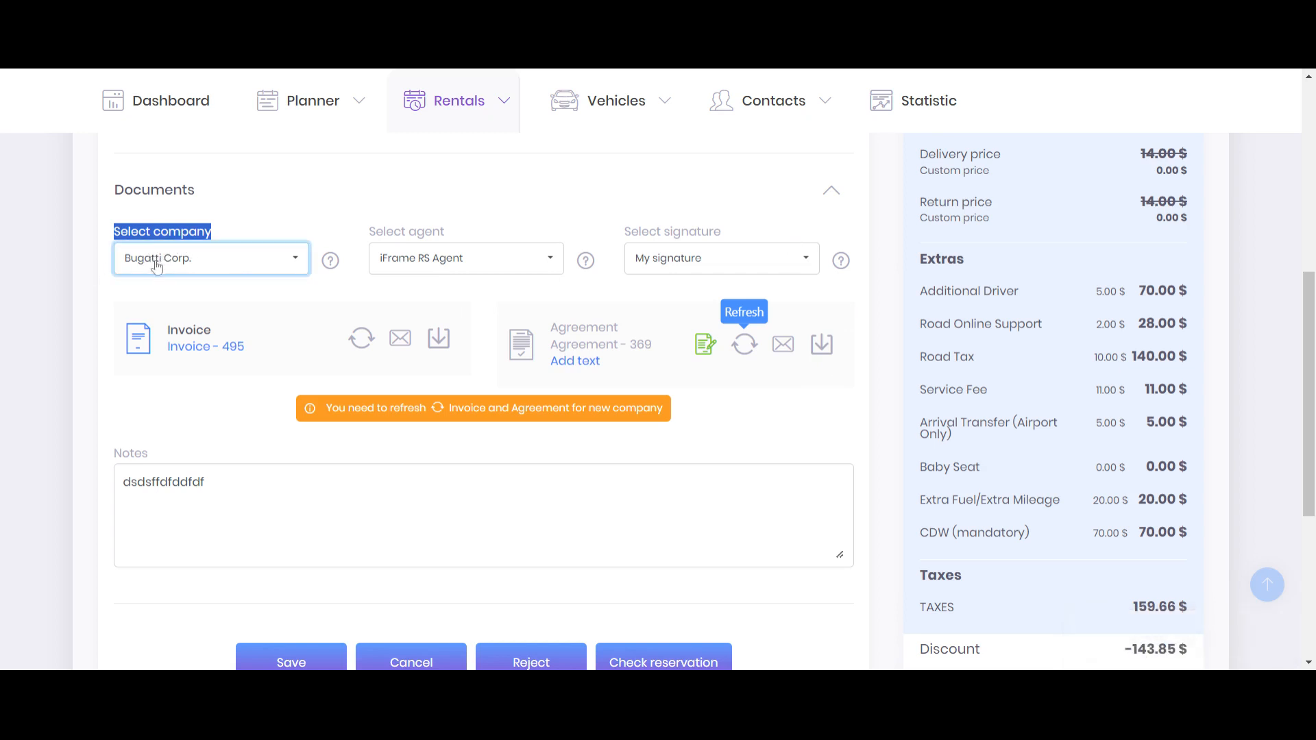
left_click(822, 351)
left_click(822, 351)
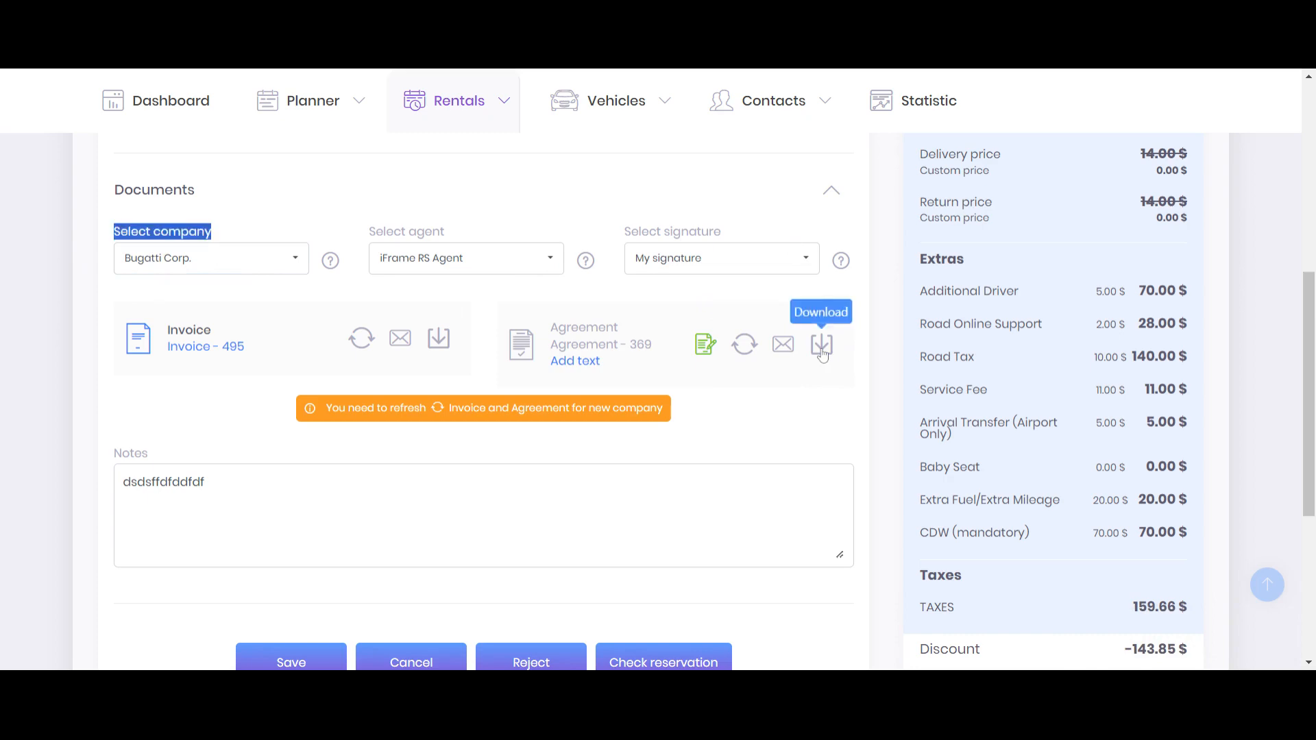
left_click(822, 344)
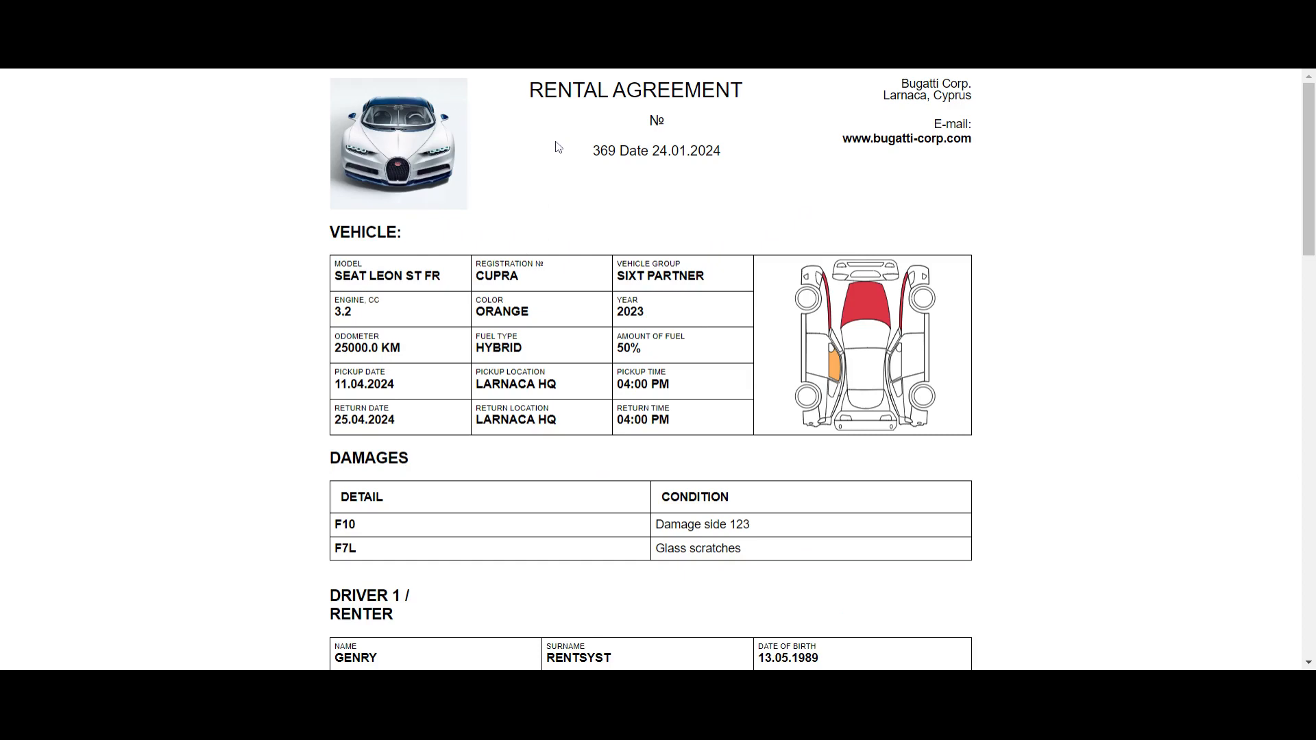
- Examine the regenerated agreement's company details, English and Spanish terms, and signature block
left_click_drag(876, 84, 973, 142)
scroll(981, 89, "down", 1)
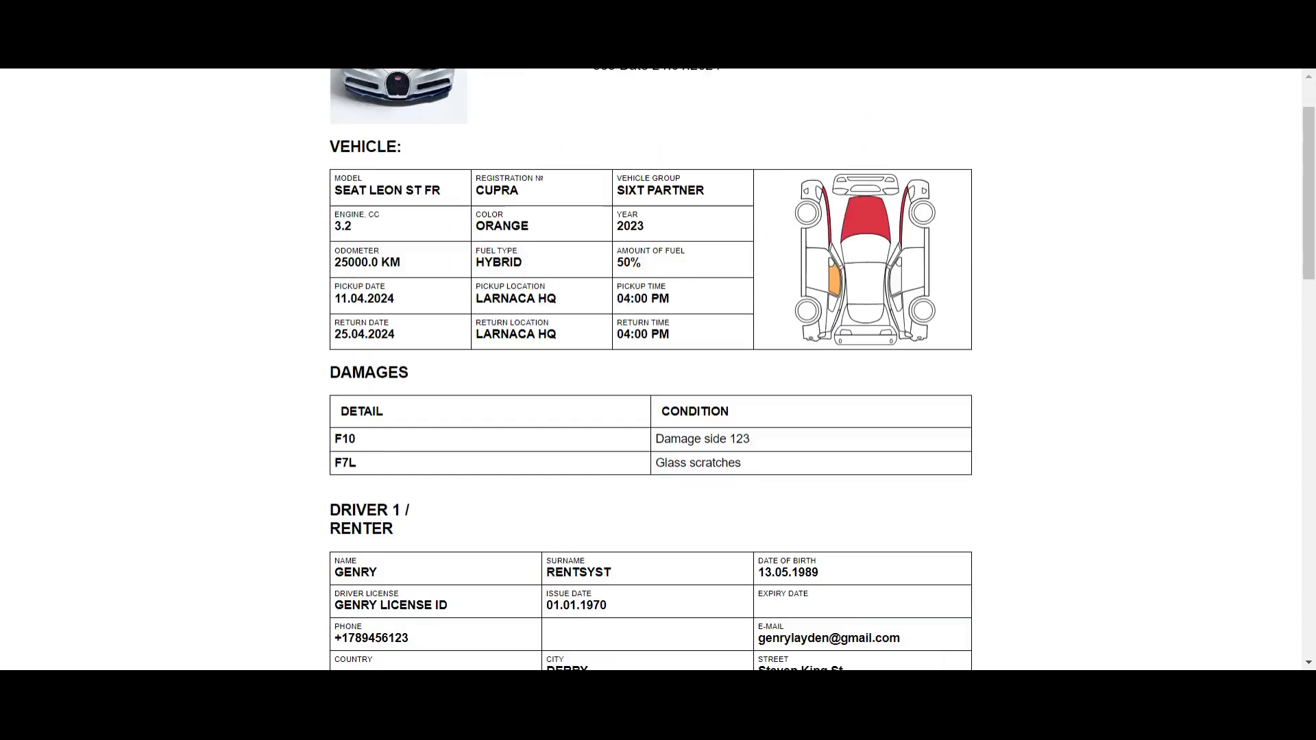
scroll(939, 135, "down", 11)
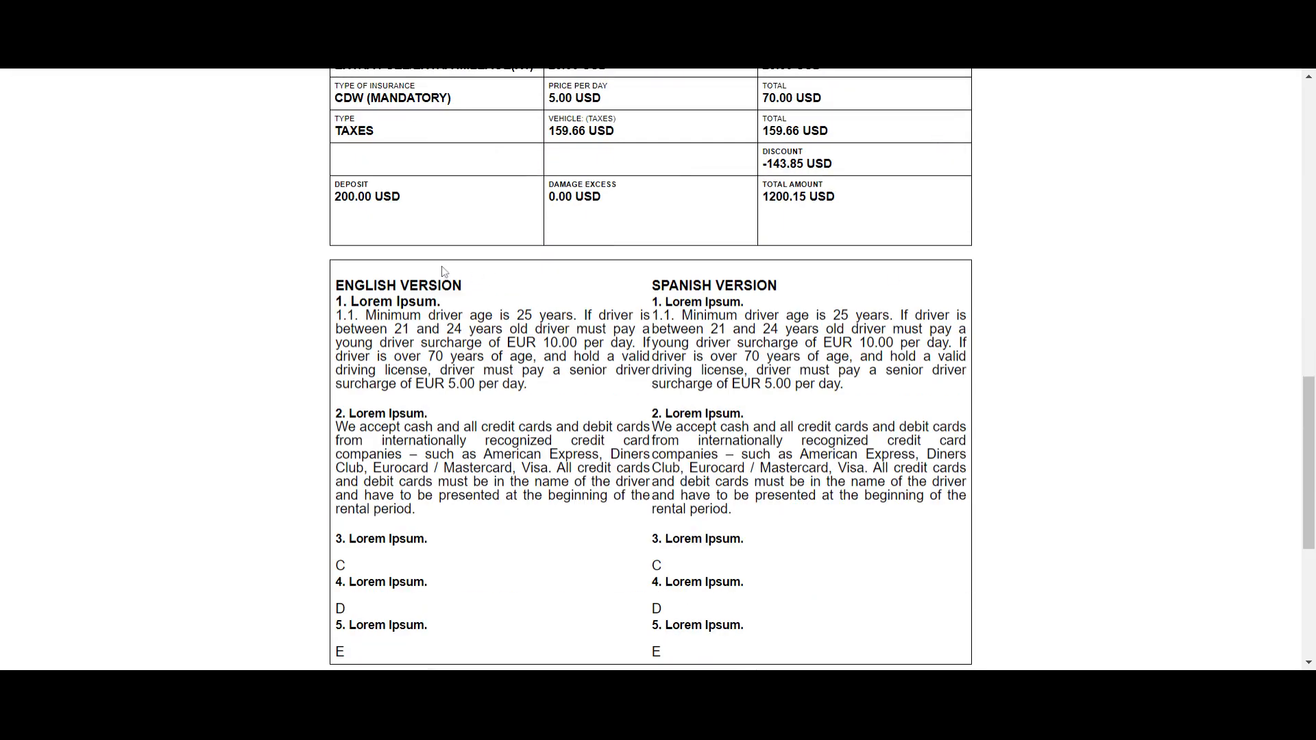
left_click_drag(443, 272, 778, 604)
scroll(785, 440, "down", 2)
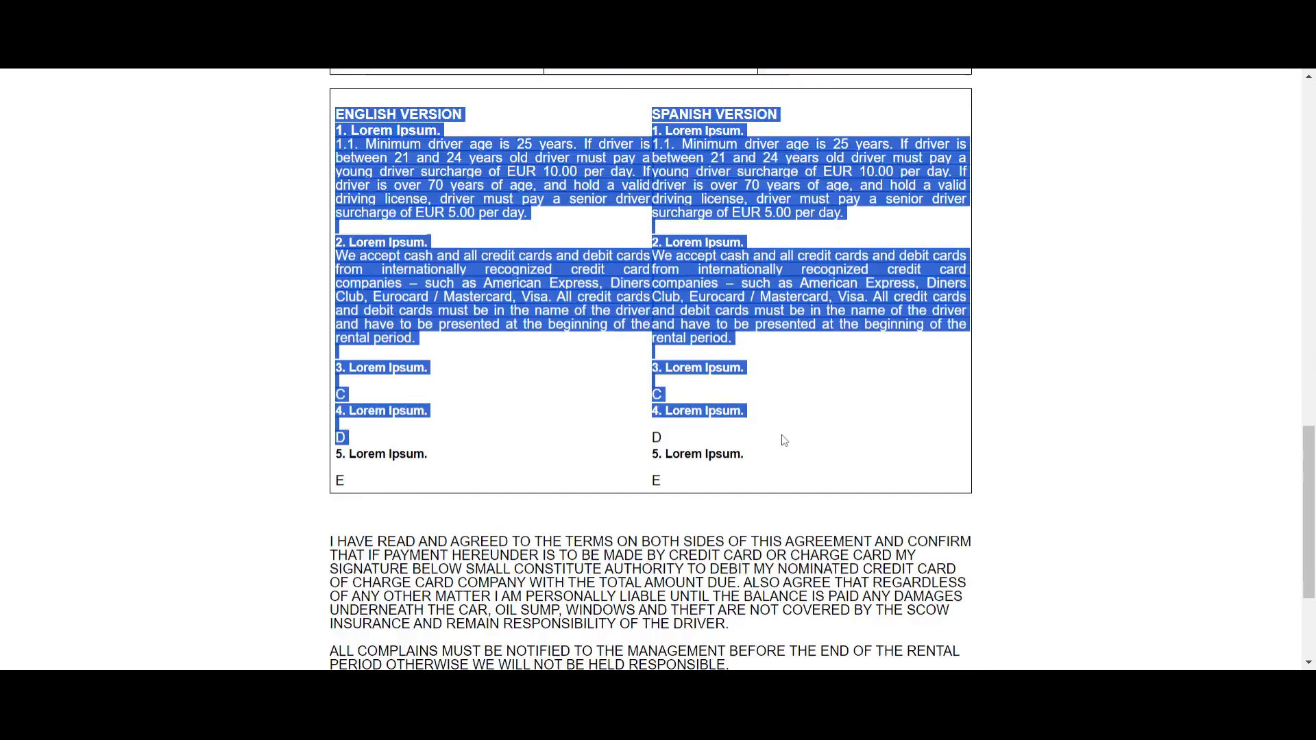
scroll(785, 440, "down", 3)
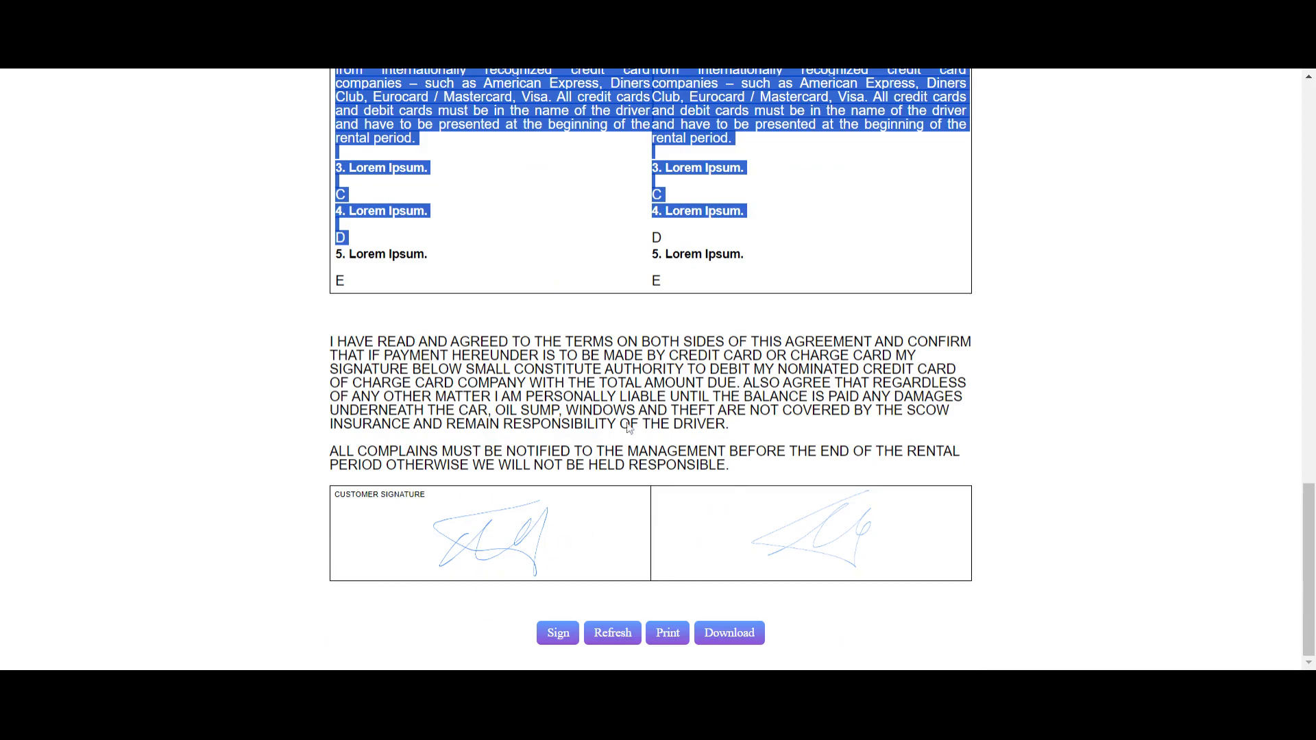
- Sign the Bugatti Corp. agreement with a new handwritten customer signature and save it
left_click(555, 632)
mouse_move(528, 375)
left_mouse_down()
mouse_move(693, 385)
mouse_move(728, 438)
left_mouse_up()
left_click_drag(525, 305, 747, 257)
left_click(952, 547)
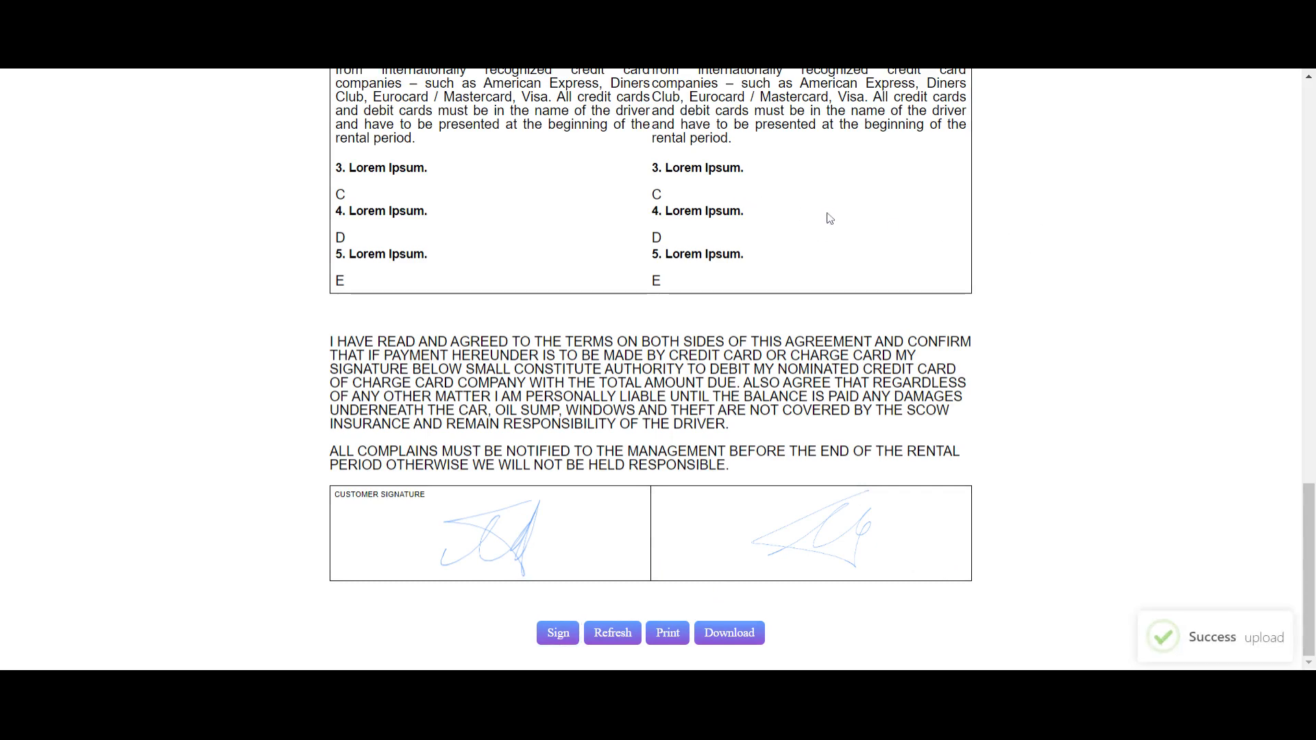
- Return to the reservation's documents and refresh the invoice for Bugatti Corp
scroll(606, 285, "down", 7)
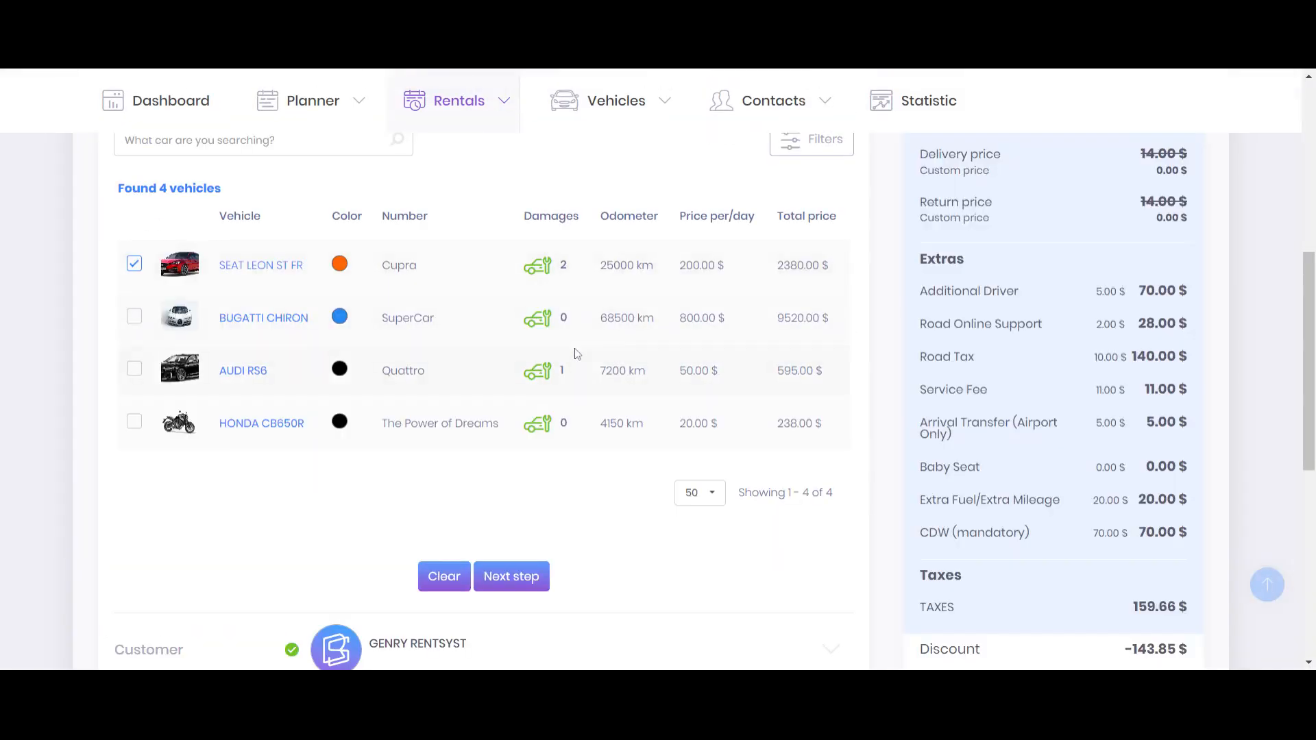
scroll(580, 331, "down", 10)
scroll(428, 366, "up", 8)
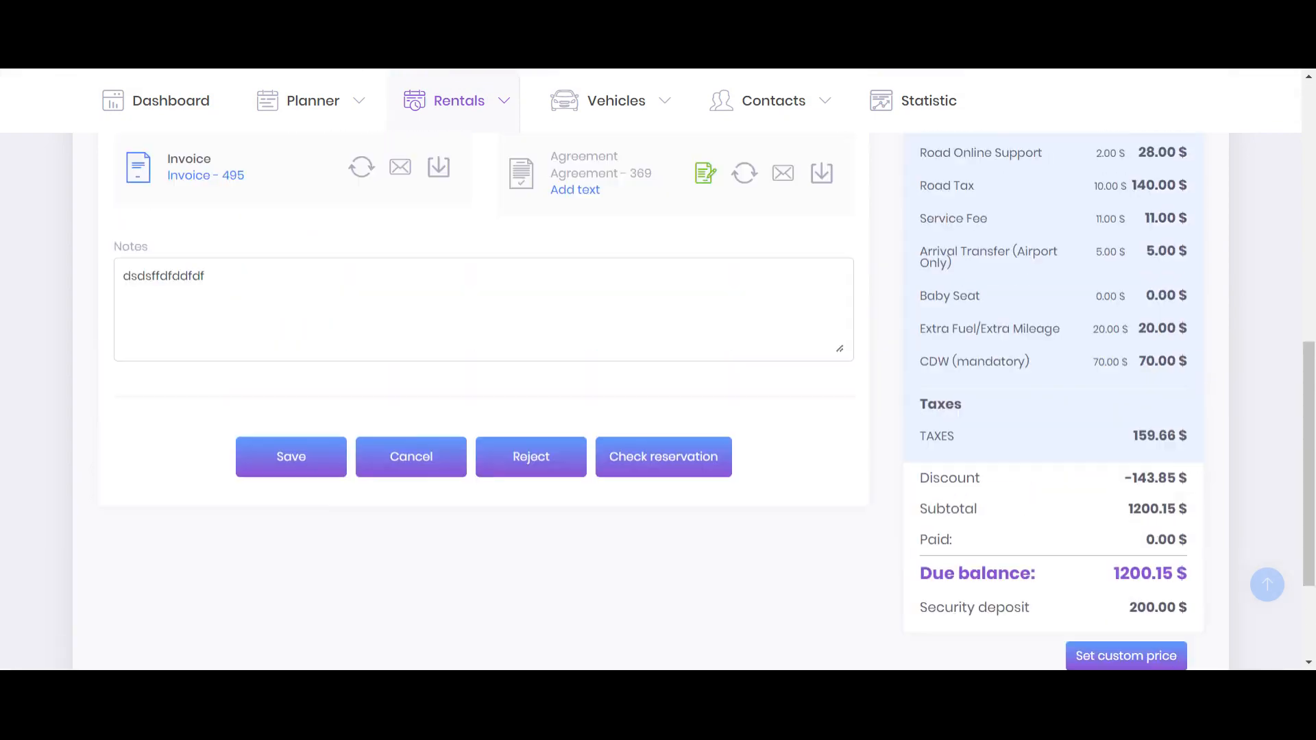
left_click(369, 523)
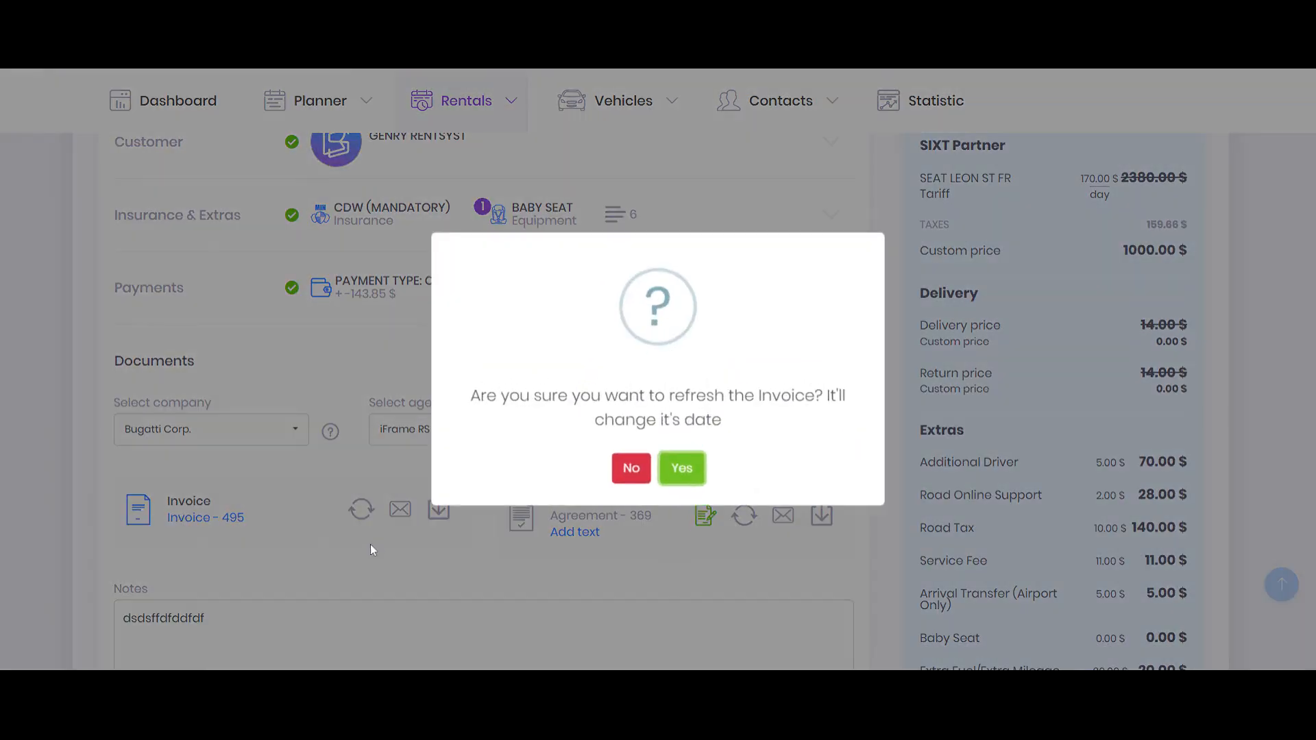
left_click(682, 464)
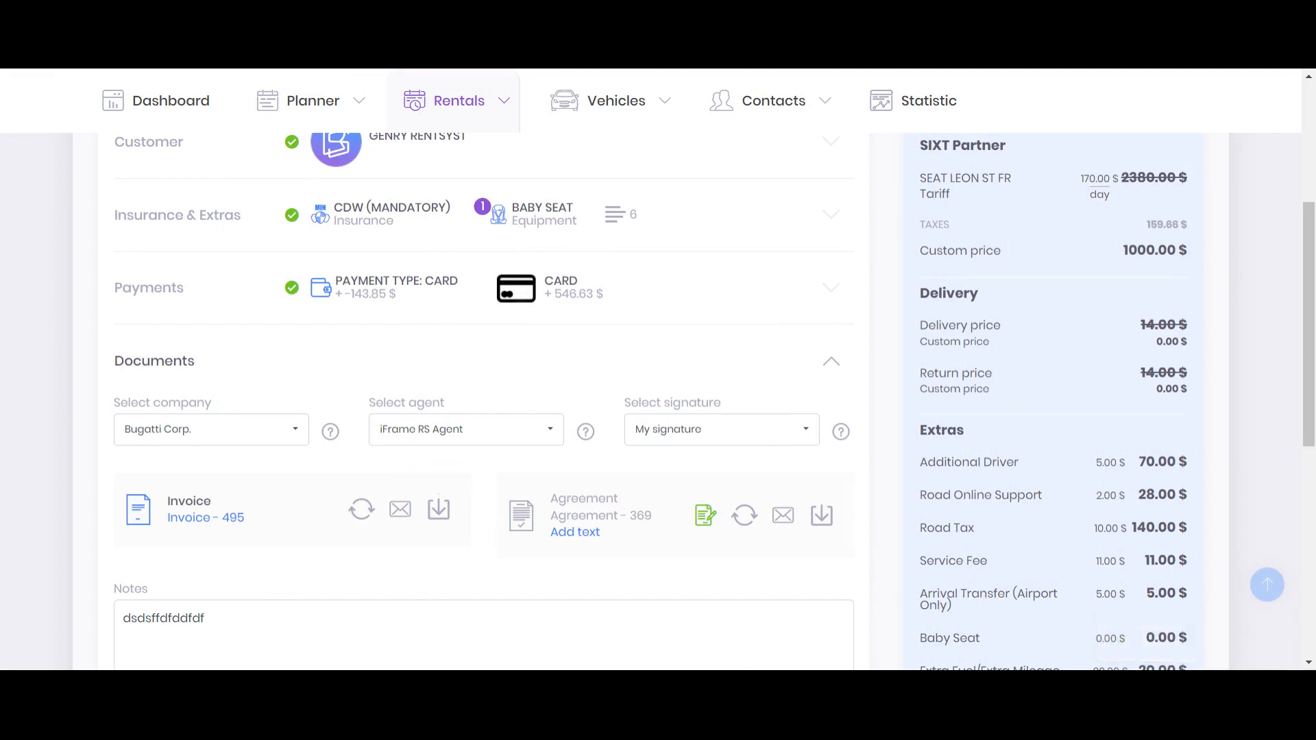
- Open the refreshed invoice, check the issuing company's name and details, and return to the reservation
left_click(439, 509)
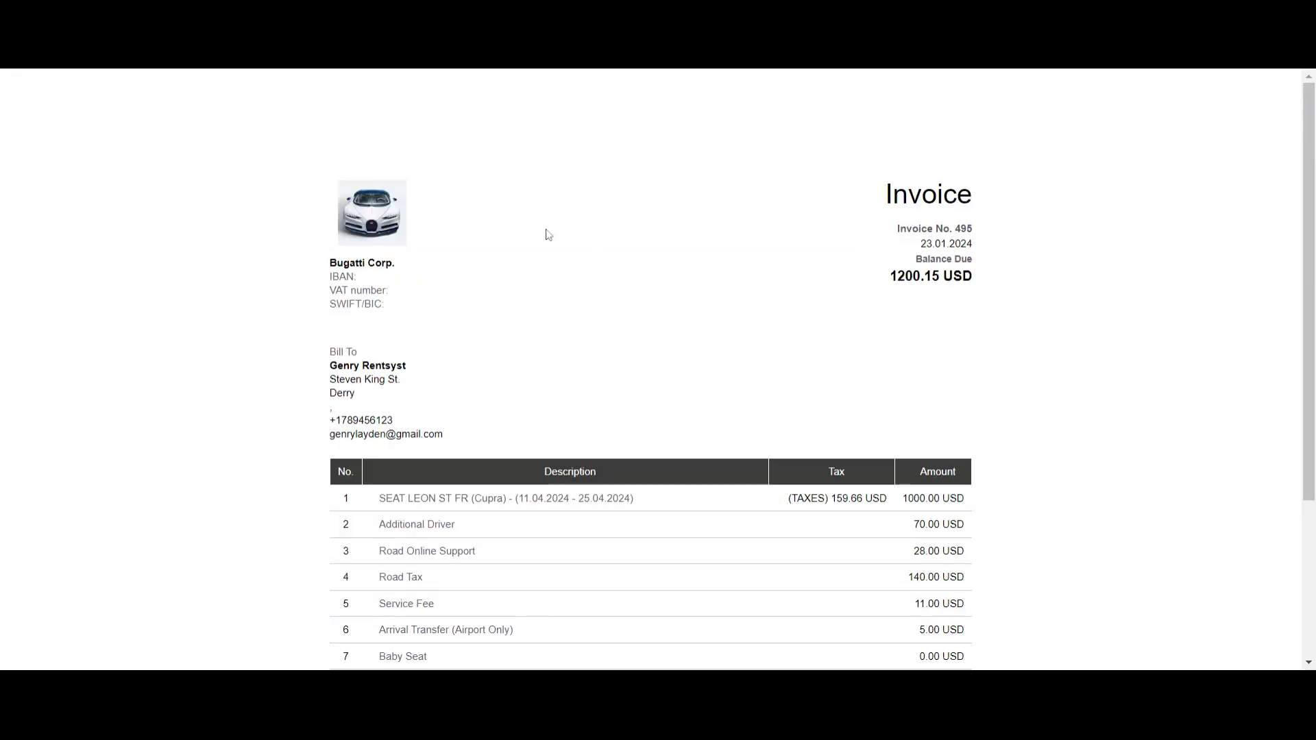
left_click_drag(330, 263, 403, 270)
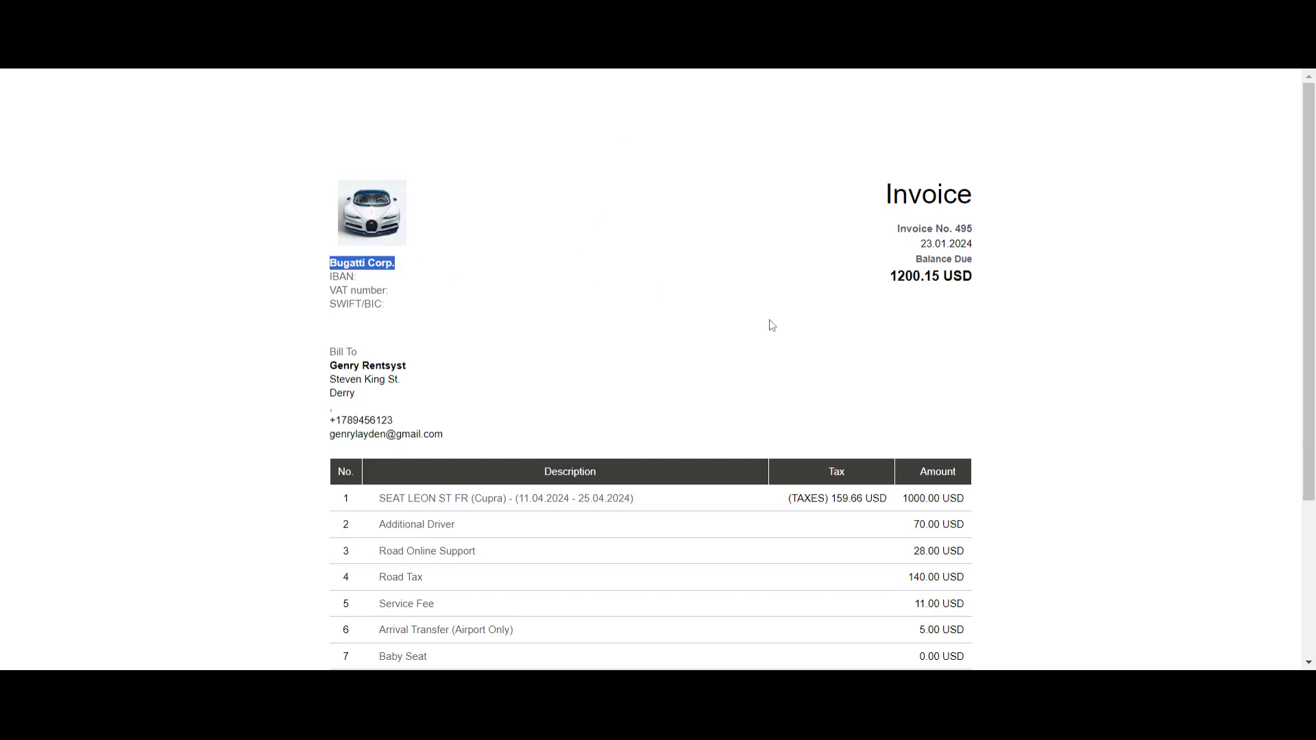
left_click(763, 280)
key("alt+Left")
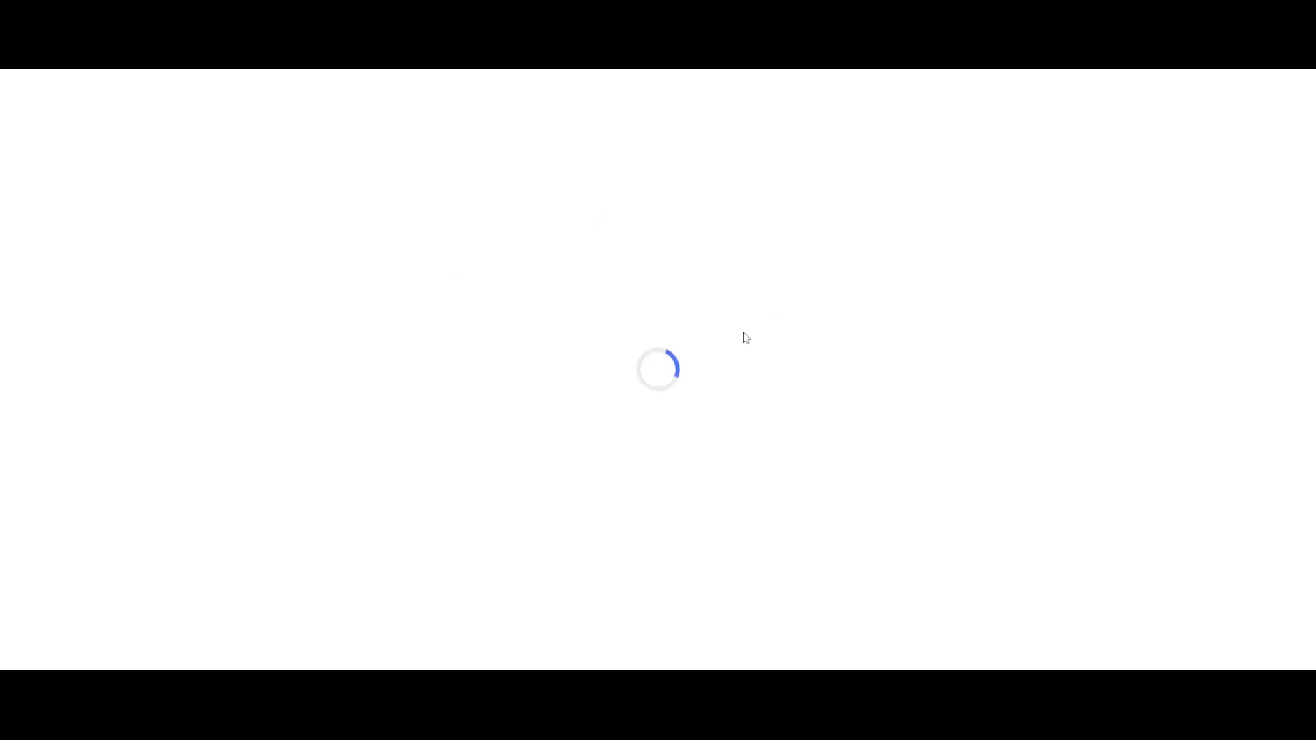